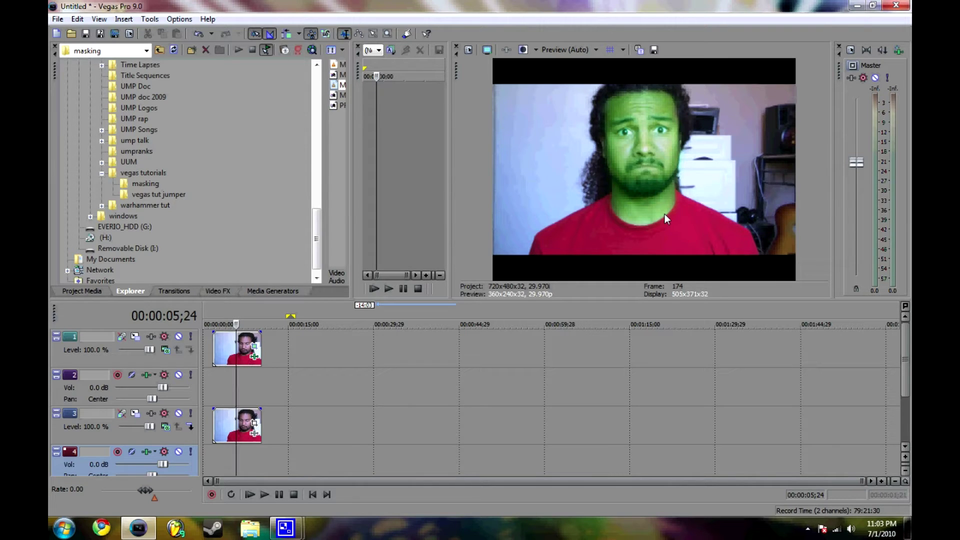
Step: Play back the project from a point near its start
left_click(210, 384)
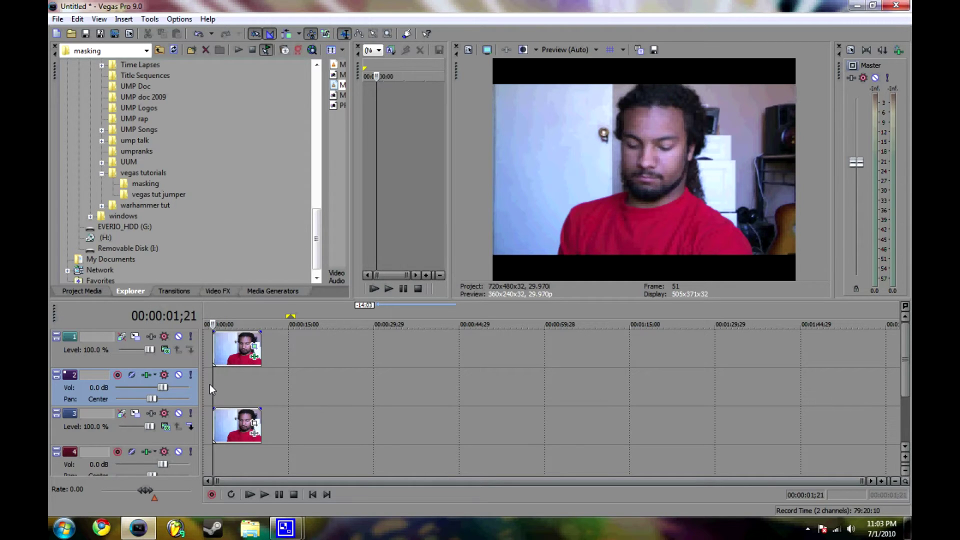
key("space")
Step: Place MOV335 on the timeline around 25 seconds, trim its end, and drop a second copy to the right
left_click(81, 291)
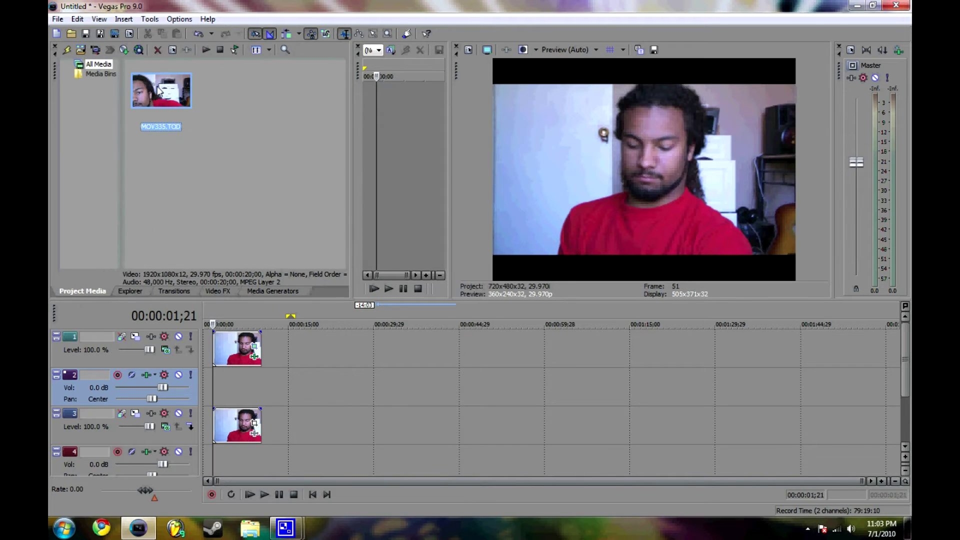
left_click_drag(364, 374, 377, 354)
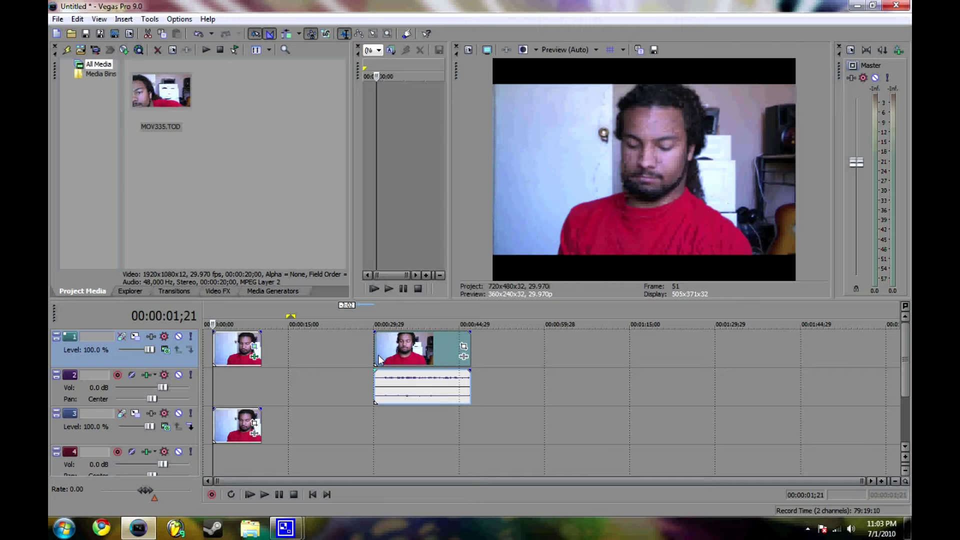
left_click_drag(465, 350, 453, 352)
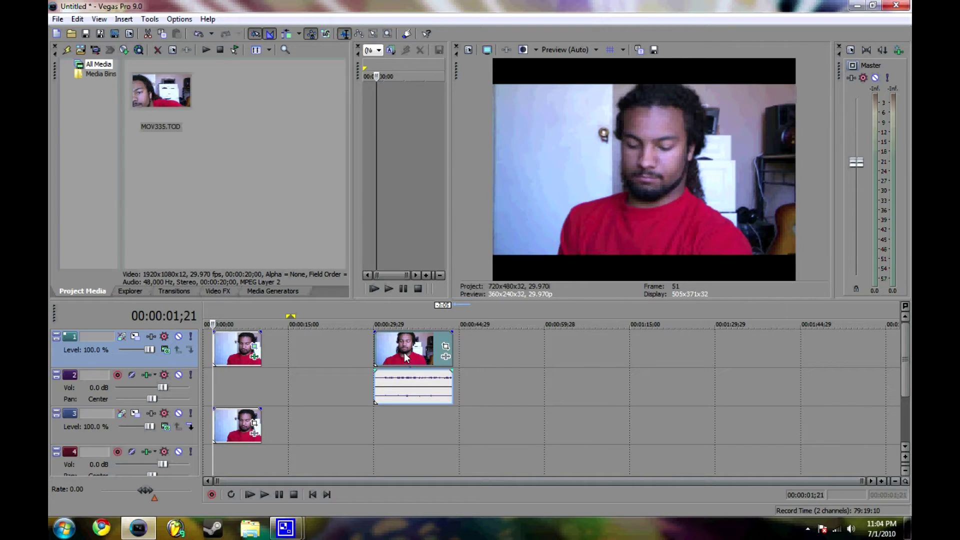
left_click_drag(404, 353, 503, 359)
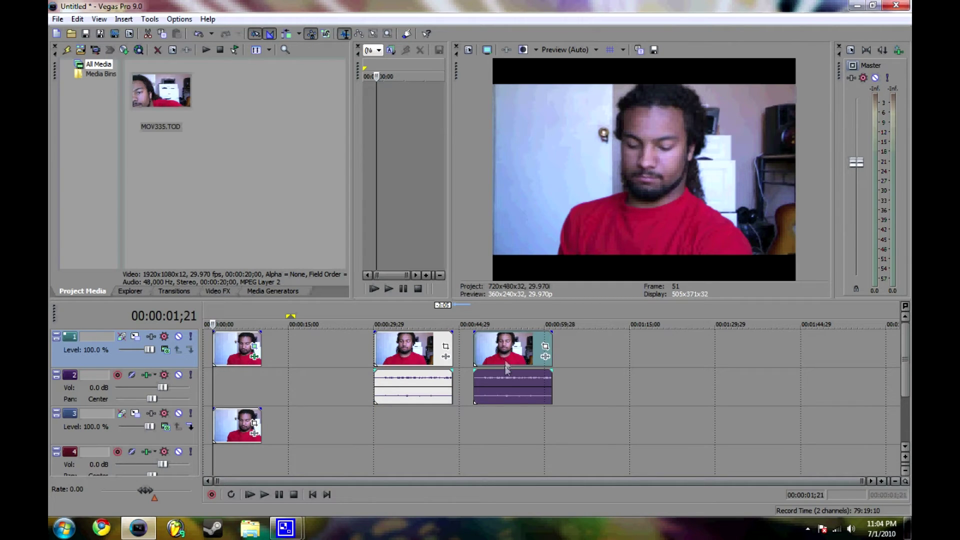
Step: Delete the copy's audio and stack the two clips, aligned, on tracks 1 and 3
left_click(501, 380)
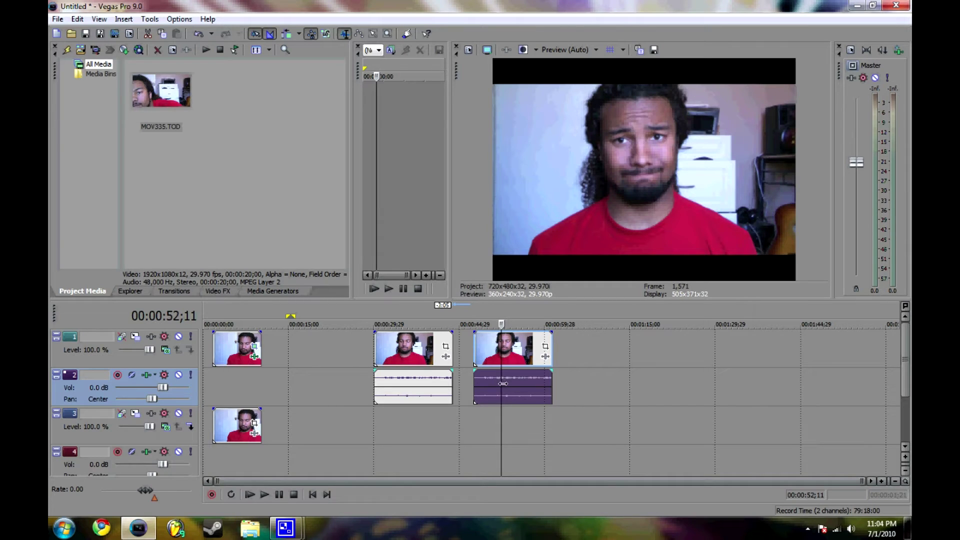
left_click_drag(503, 384, 591, 397)
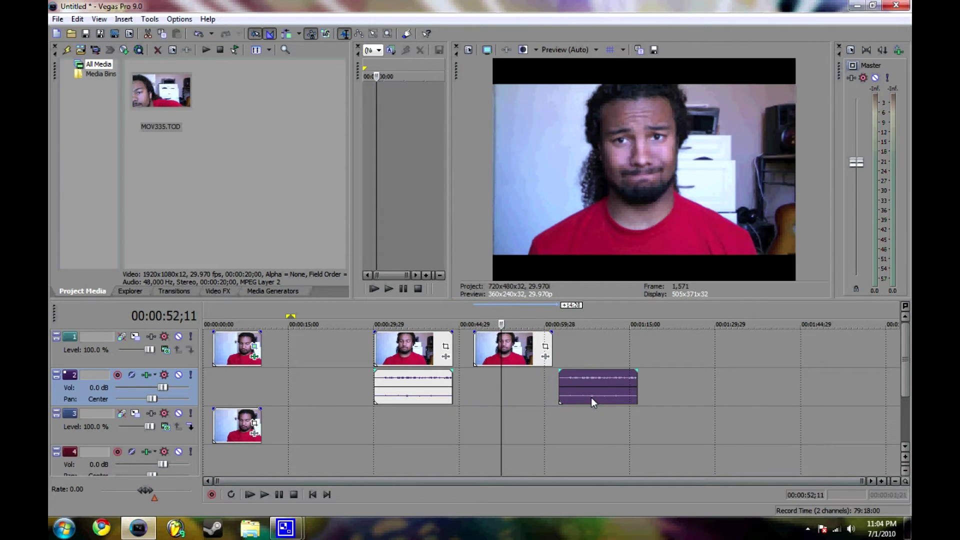
key("Delete")
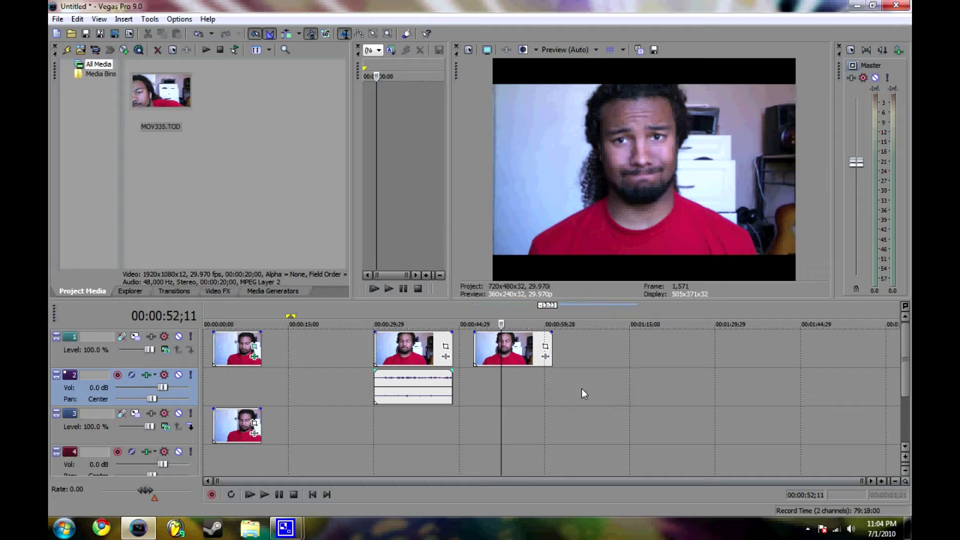
left_click(408, 349)
left_click_drag(408, 350, 409, 415)
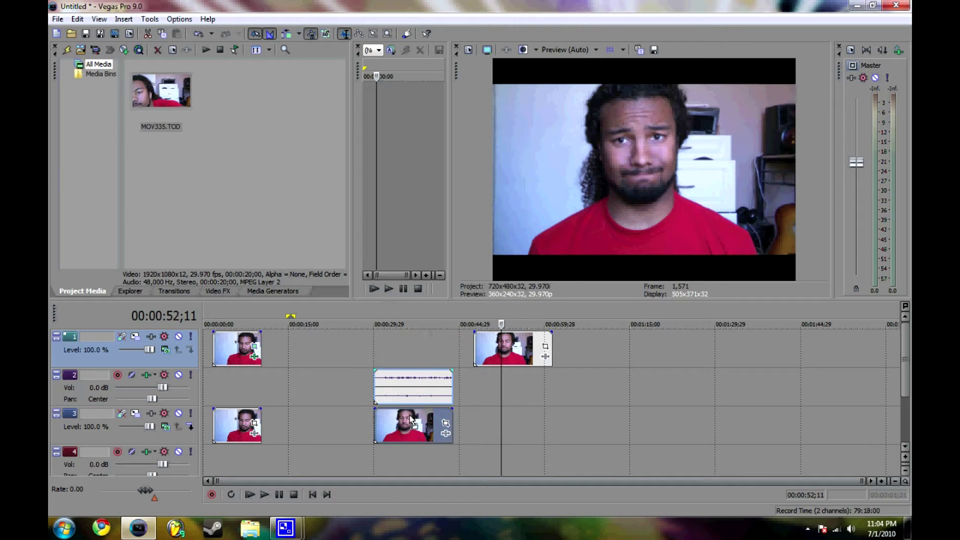
left_click(519, 356)
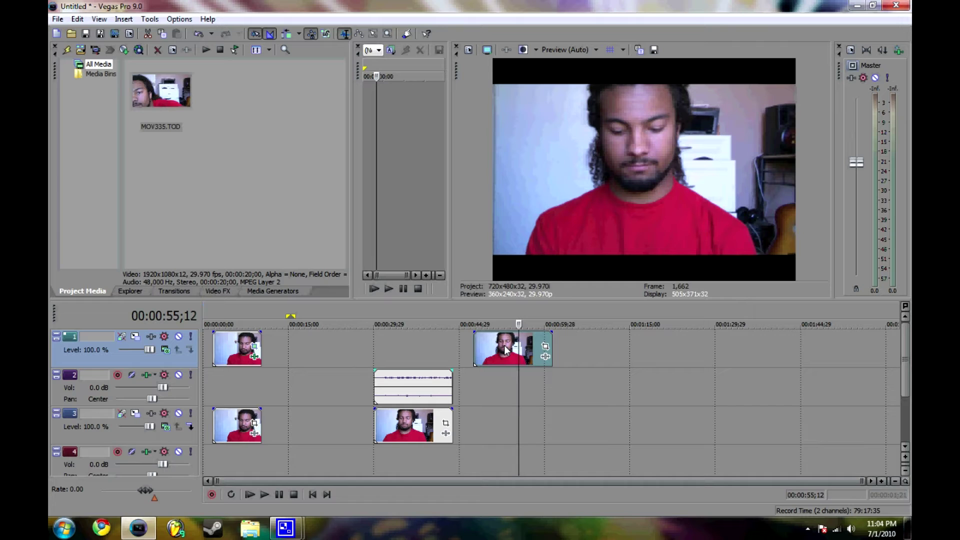
left_click_drag(506, 349, 408, 346)
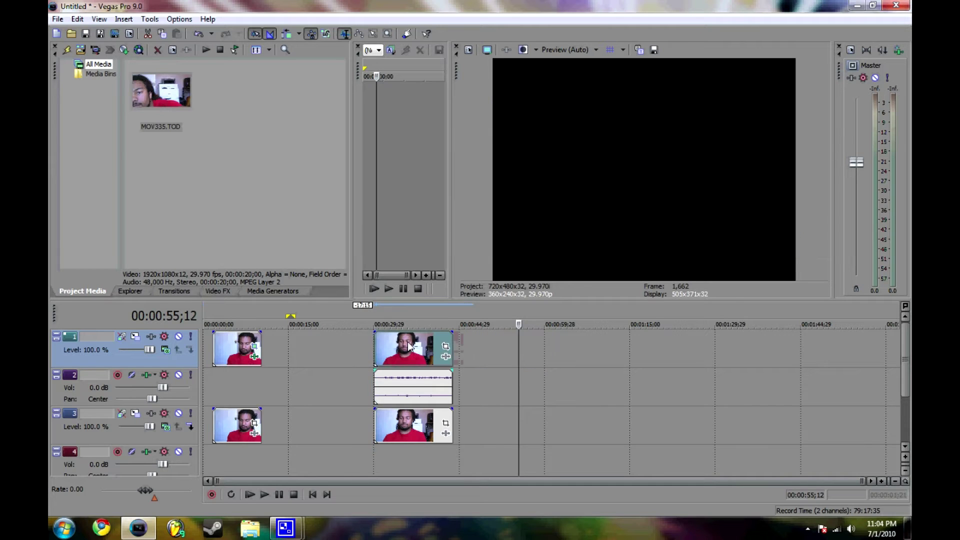
Step: Enable masking in the top clip's Pan/Crop and add a mask keyframe at 00:00:02:04
left_click(445, 348)
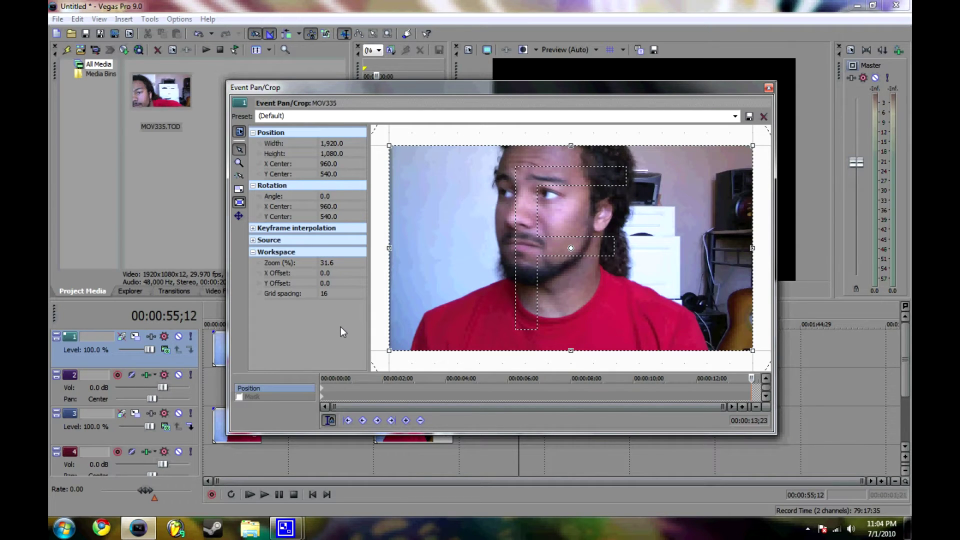
left_click(239, 397)
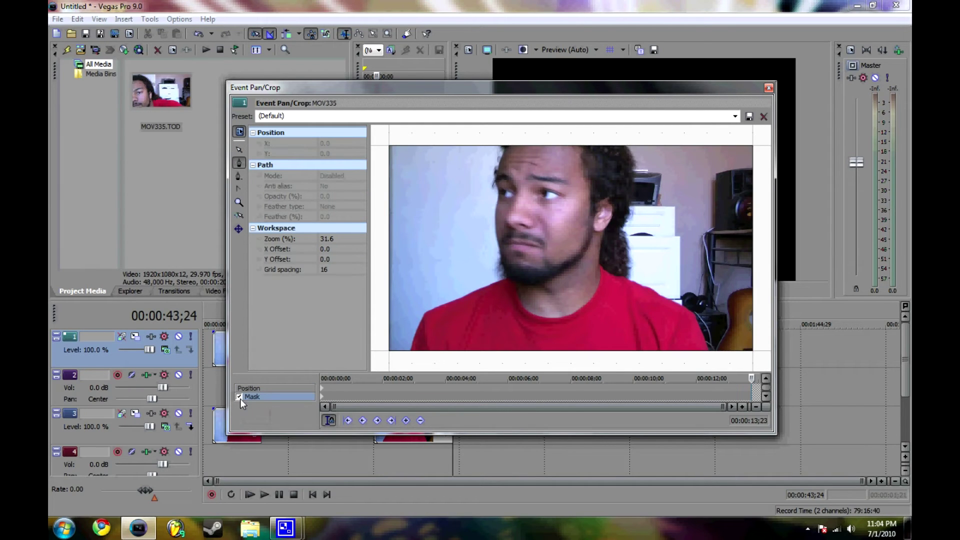
left_click(371, 398)
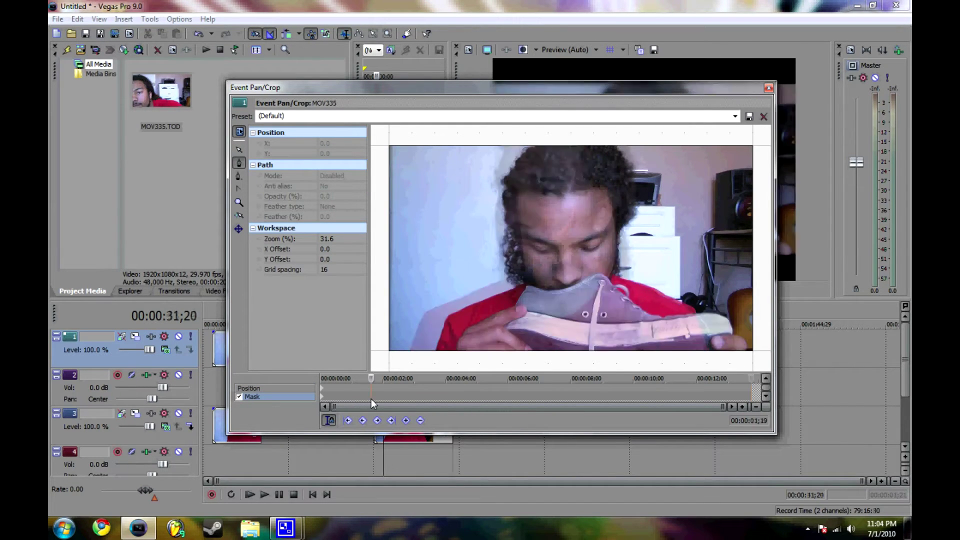
left_click_drag(371, 379, 387, 379)
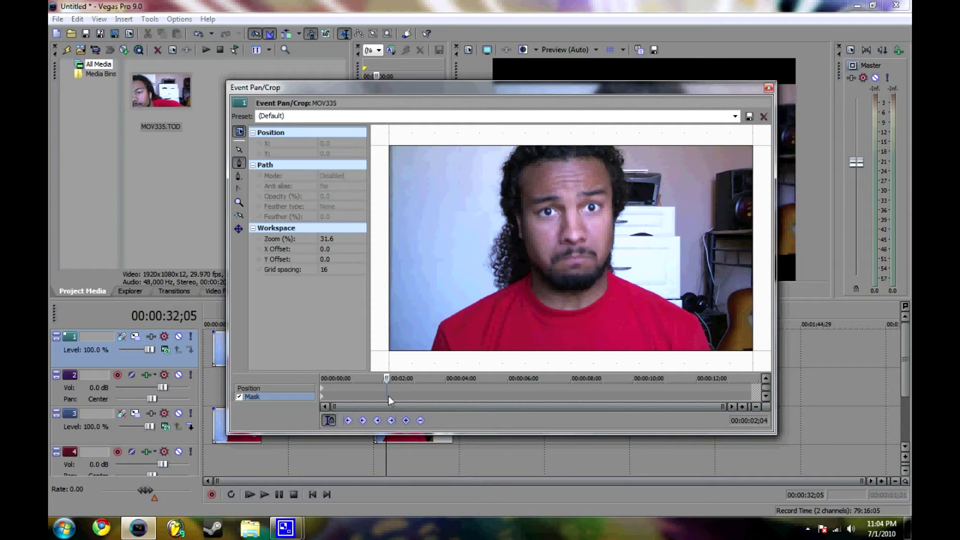
left_click(405, 421)
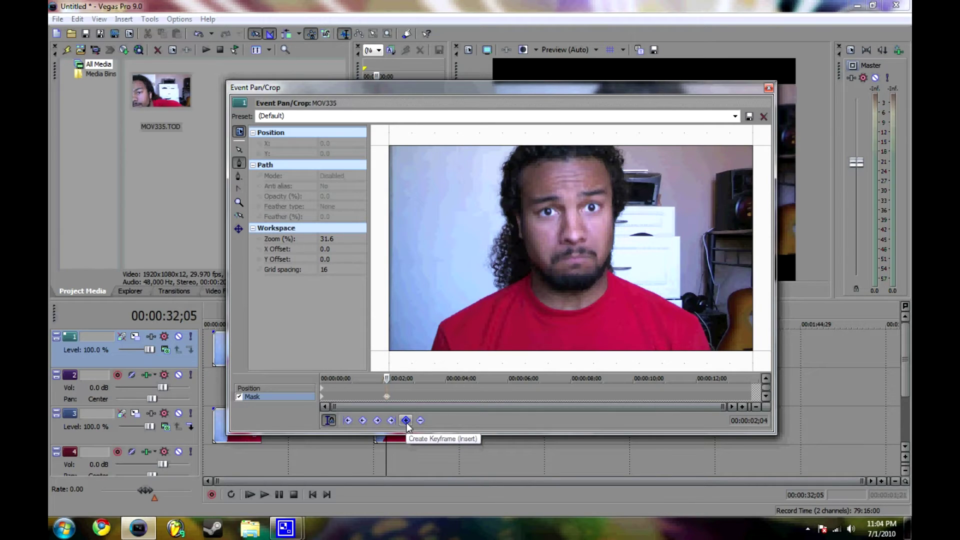
left_click(406, 423)
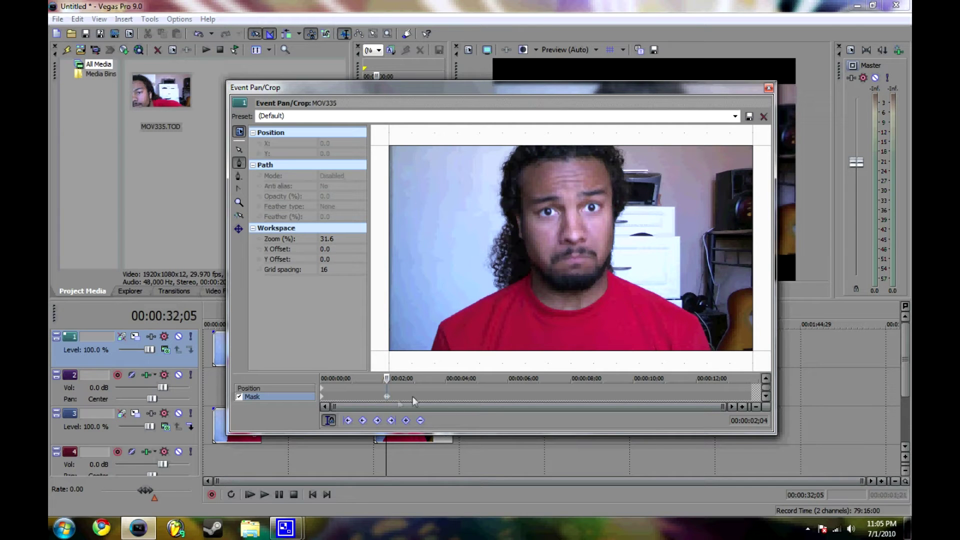
left_click(387, 396)
Step: With the Anchor Creation Tool, trace the face from the chin along the jaw and up its right side
left_click(239, 163)
left_click(532, 273)
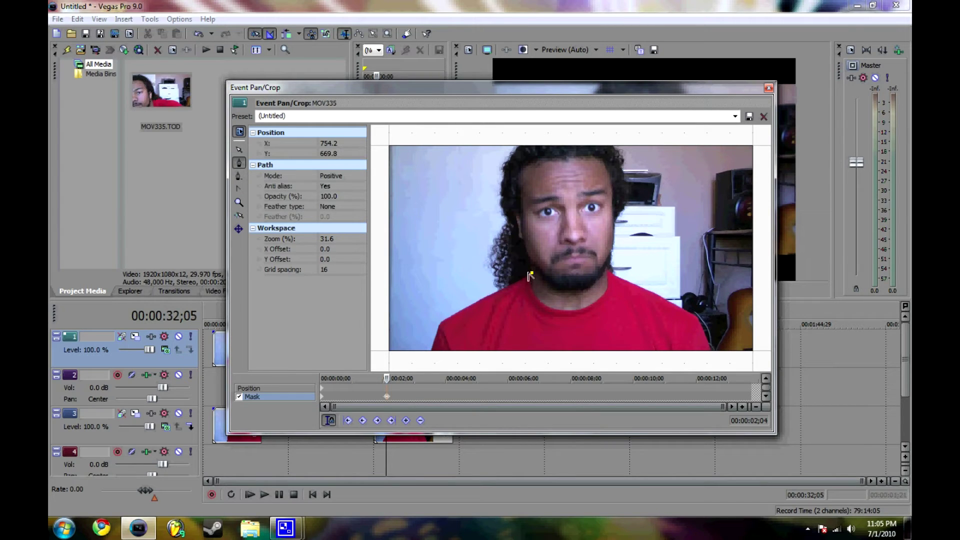
left_click(536, 291)
left_click(555, 303)
left_click(569, 306)
left_click(580, 305)
left_click(591, 302)
left_click(599, 296)
left_click(605, 285)
left_click(607, 275)
left_click(608, 257)
left_click(613, 239)
left_click(613, 227)
left_click(611, 211)
left_click(611, 195)
left_click(608, 176)
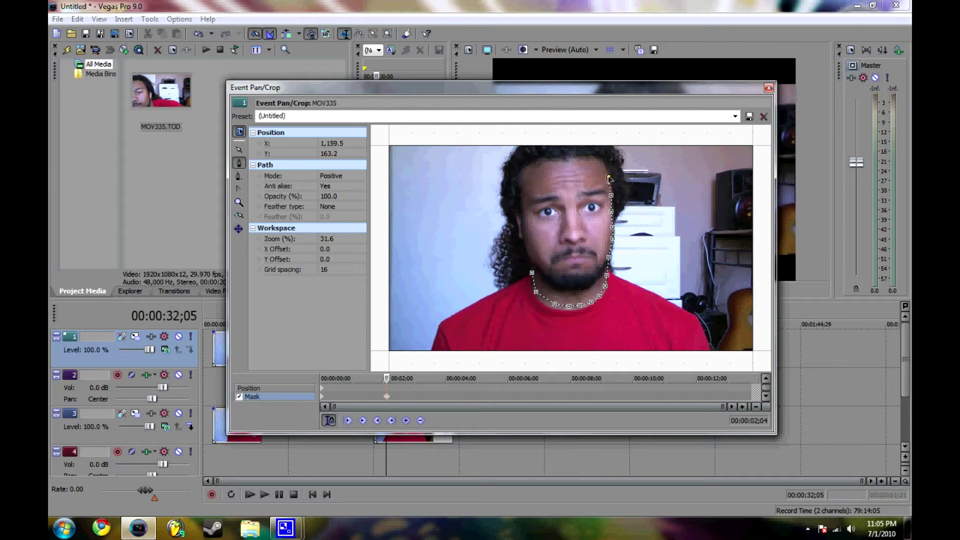
Step: Continue the outline across the forehead and down the left cheek, closing it at the chin
left_click(594, 164)
left_click(578, 164)
left_click(566, 164)
left_click(542, 168)
left_click(528, 174)
left_click(523, 180)
left_click(521, 192)
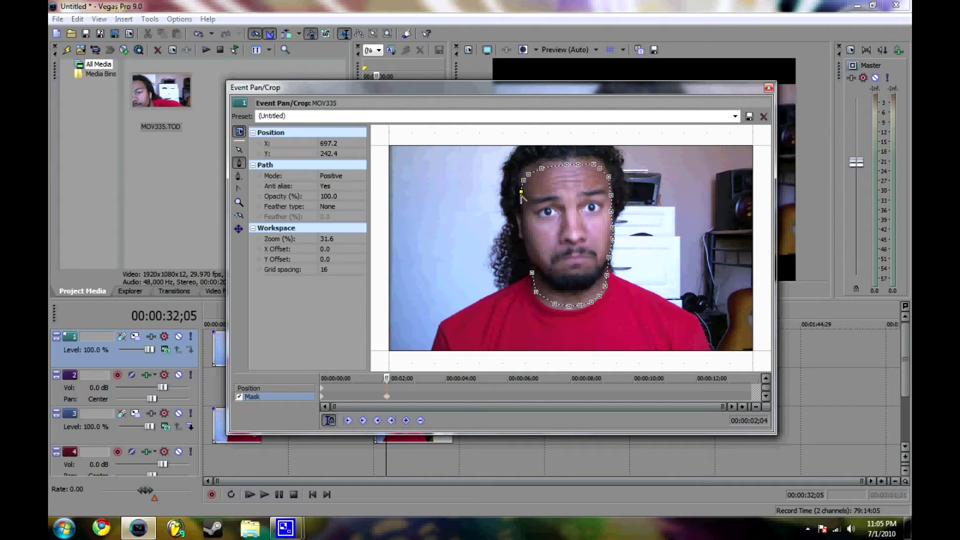
left_click(521, 203)
left_click(521, 217)
left_click(523, 230)
left_click(525, 241)
left_click(526, 254)
left_click(531, 273)
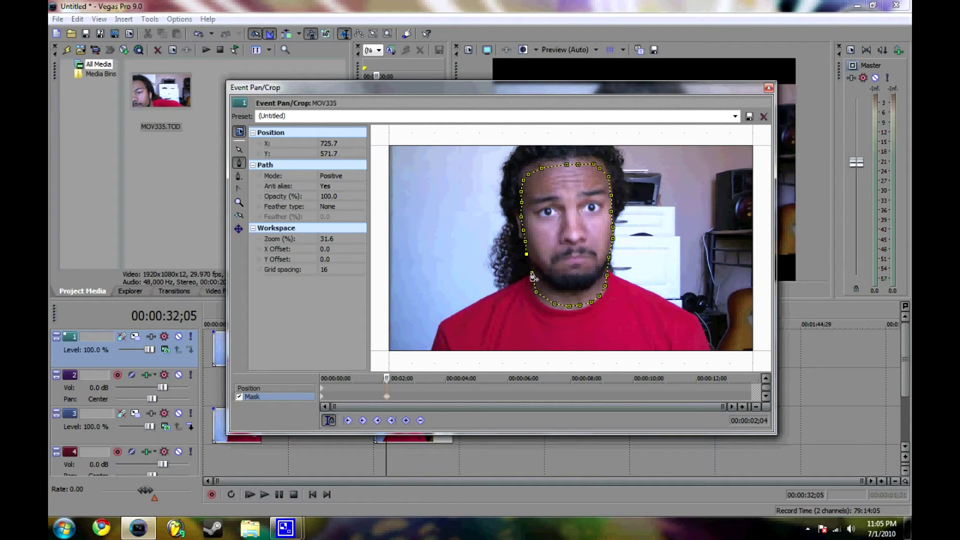
left_click(532, 274)
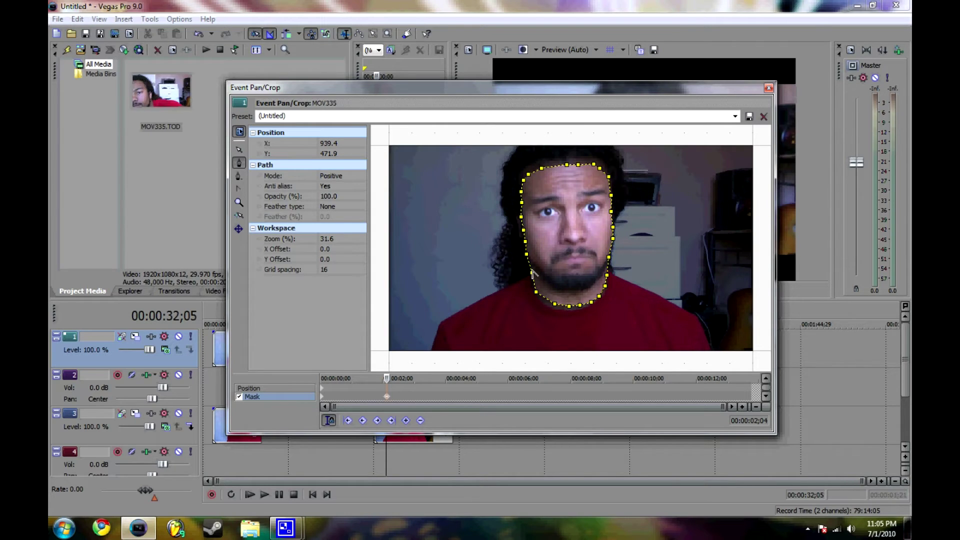
Step: Compare the mask's Path Mode as Negative and Disabled, then set it back to Positive
left_click(599, 181)
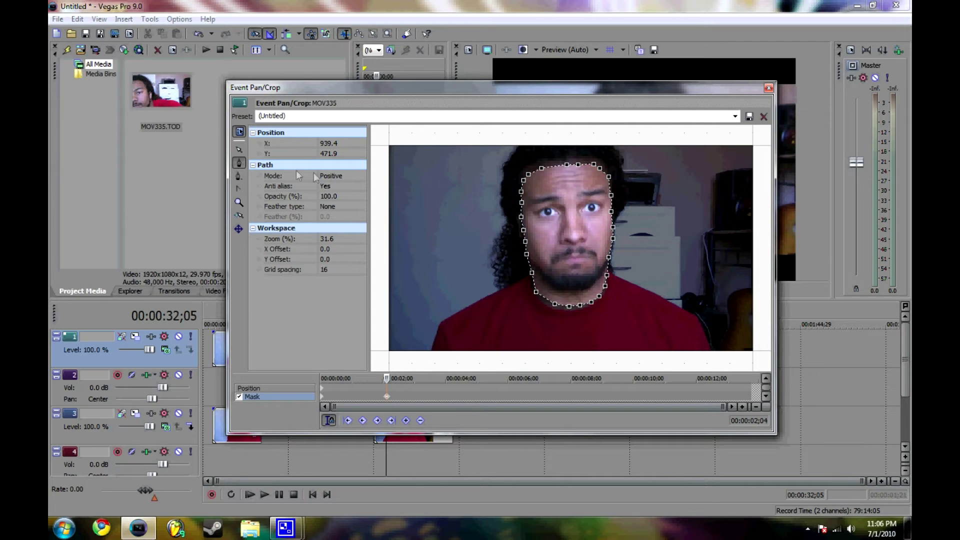
left_click(278, 176)
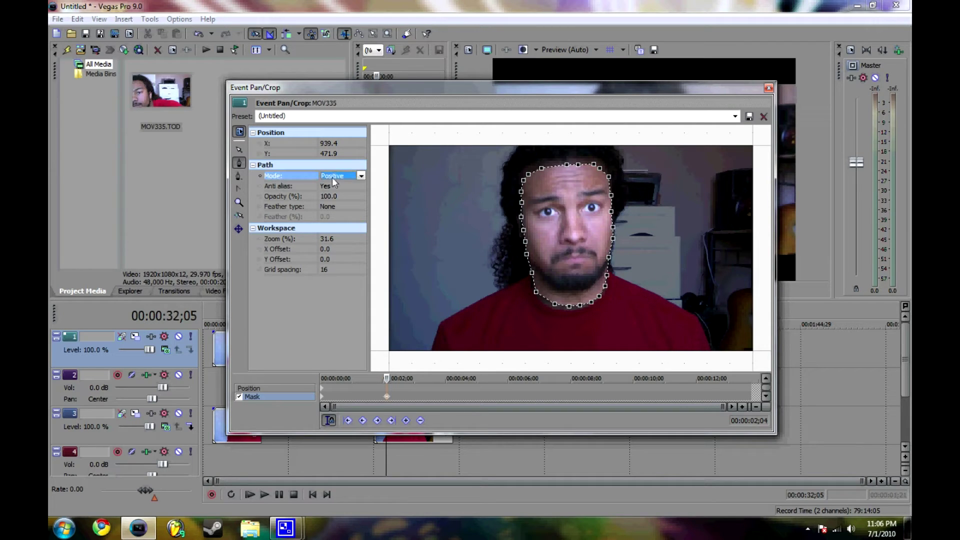
left_click(361, 176)
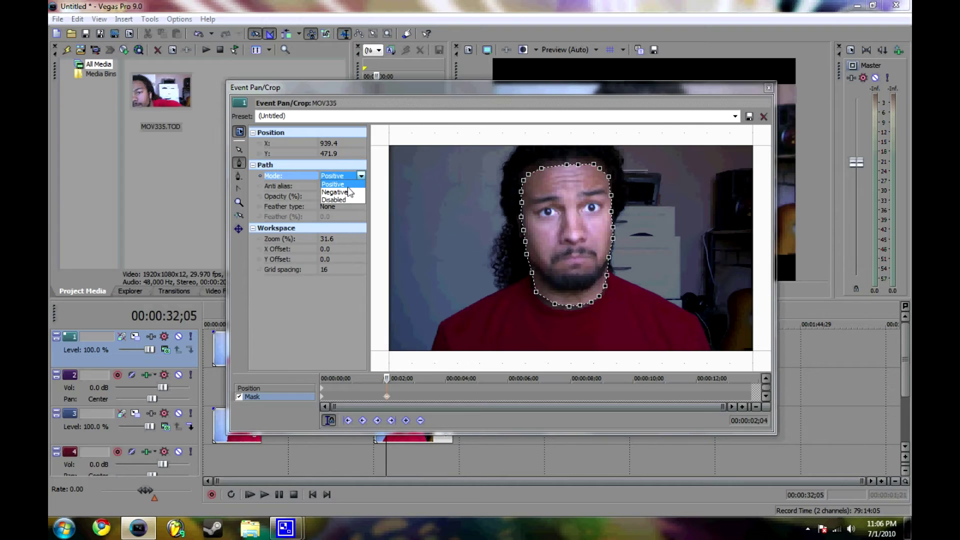
left_click(334, 192)
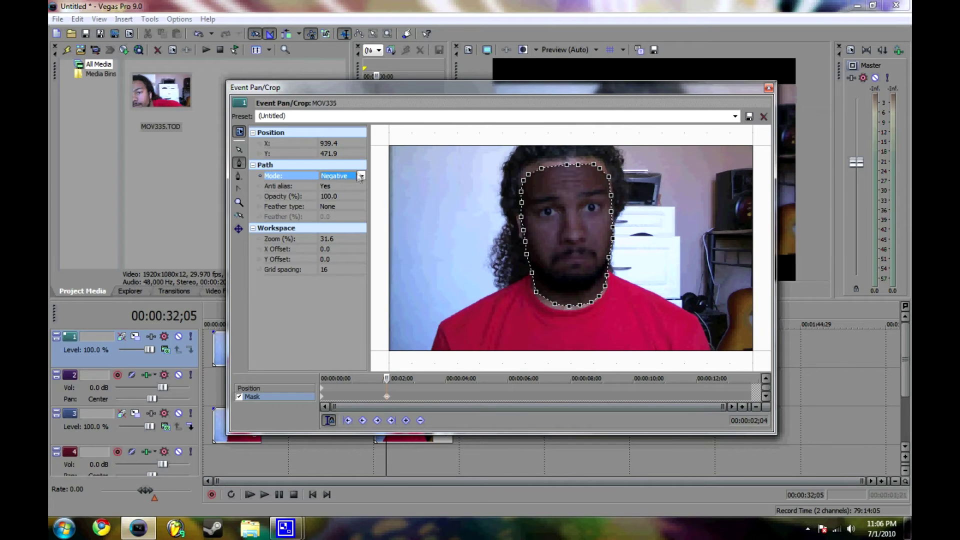
left_click(360, 176)
left_click(350, 199)
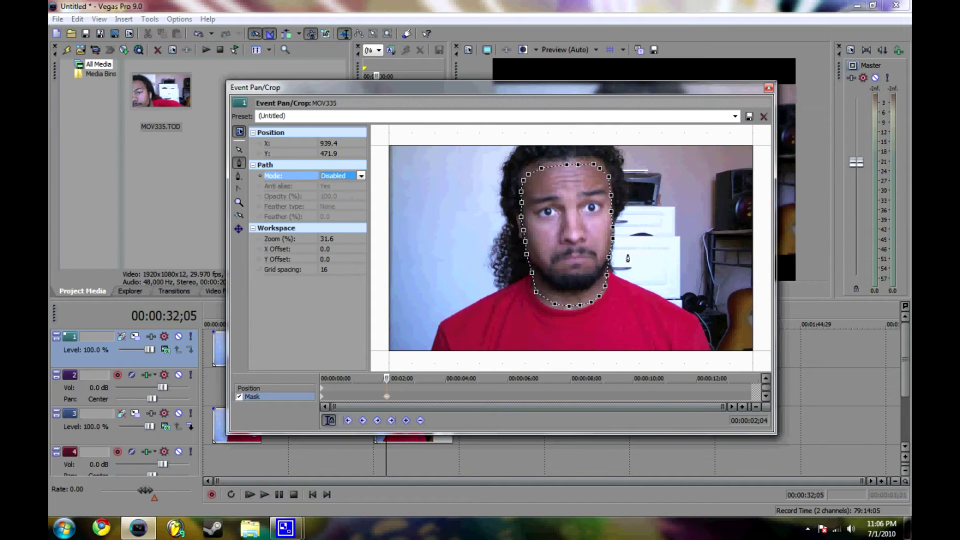
left_click(360, 176)
left_click(347, 182)
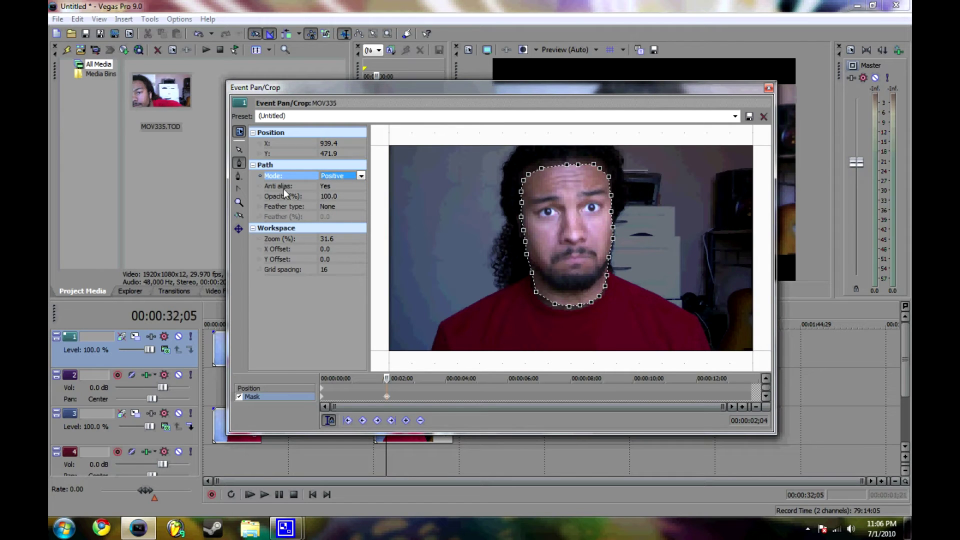
Step: Give the face mask an Out feather of 3.2%, then bring up the clip's Event FX plug-in chooser
left_click(326, 207)
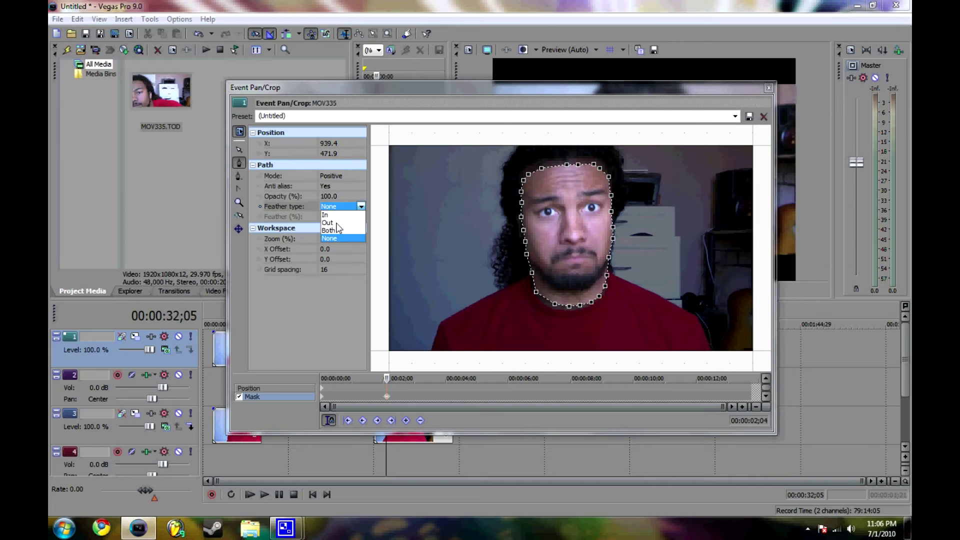
left_click(336, 223)
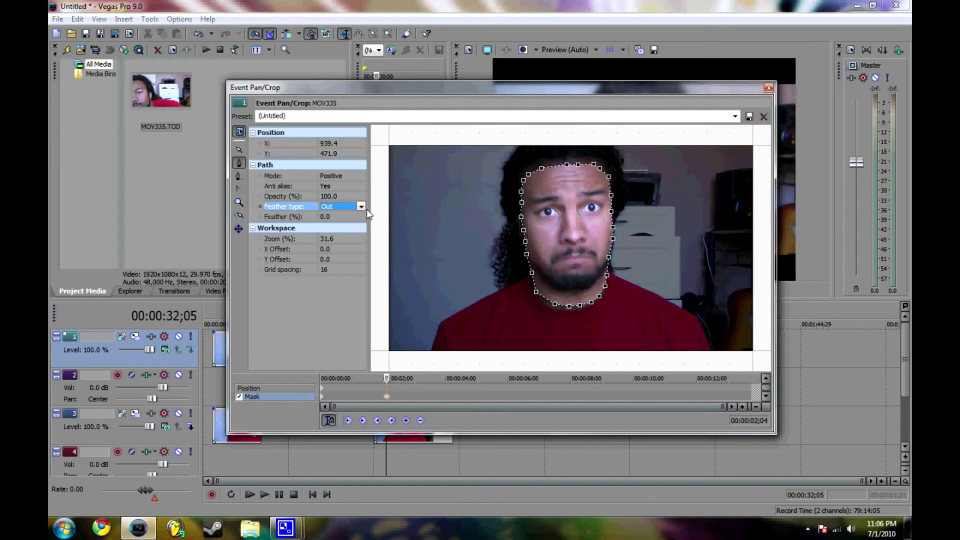
left_click(361, 206)
left_click(344, 214)
left_click(360, 206)
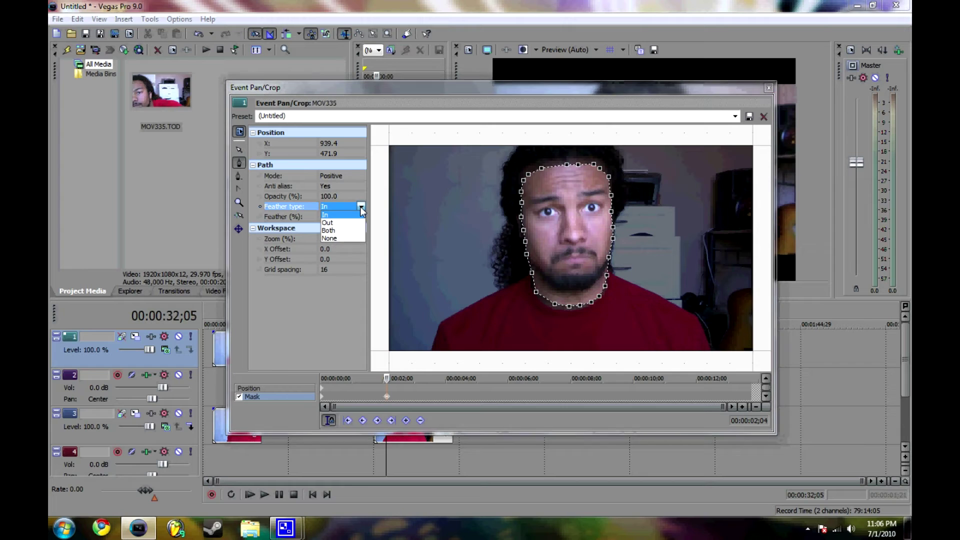
left_click(328, 222)
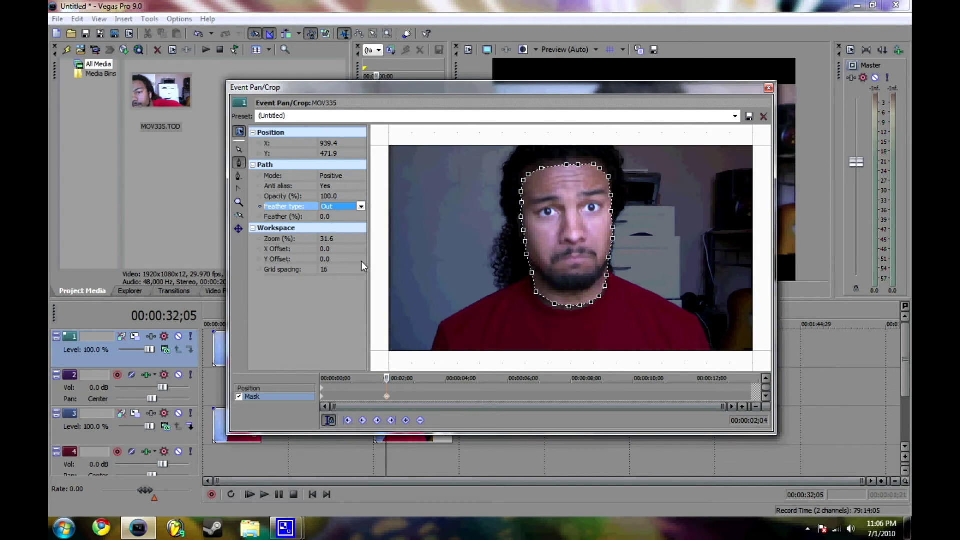
left_click(331, 217)
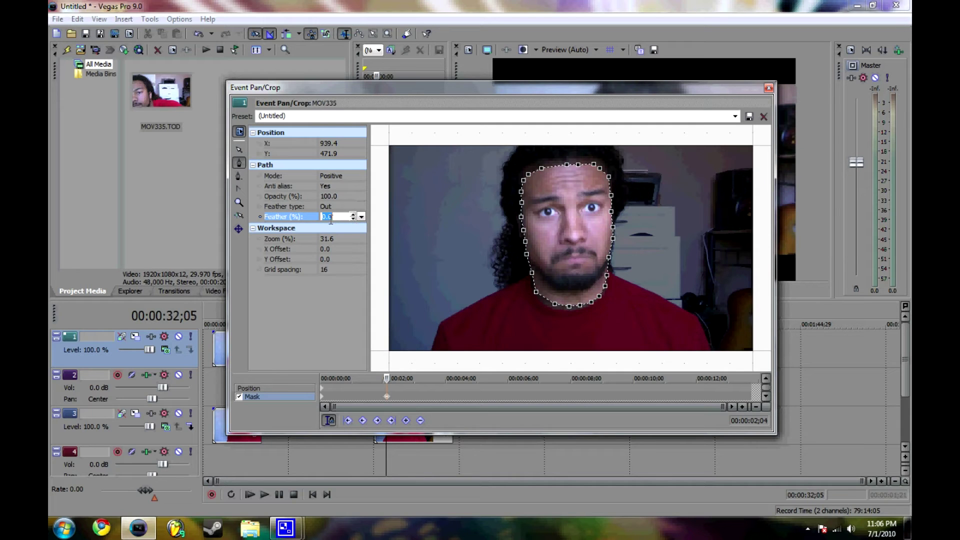
left_click(361, 217)
left_click_drag(329, 227, 330, 229)
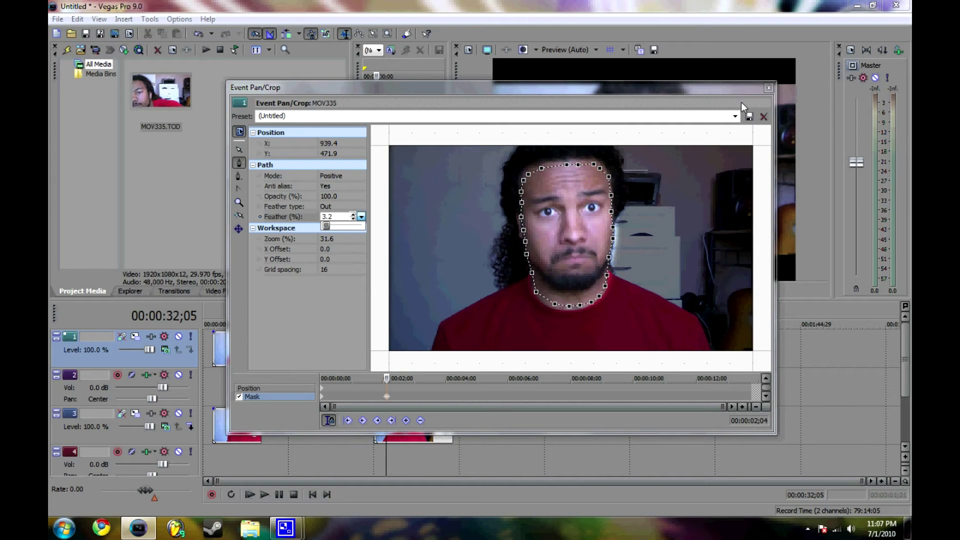
left_click(769, 88)
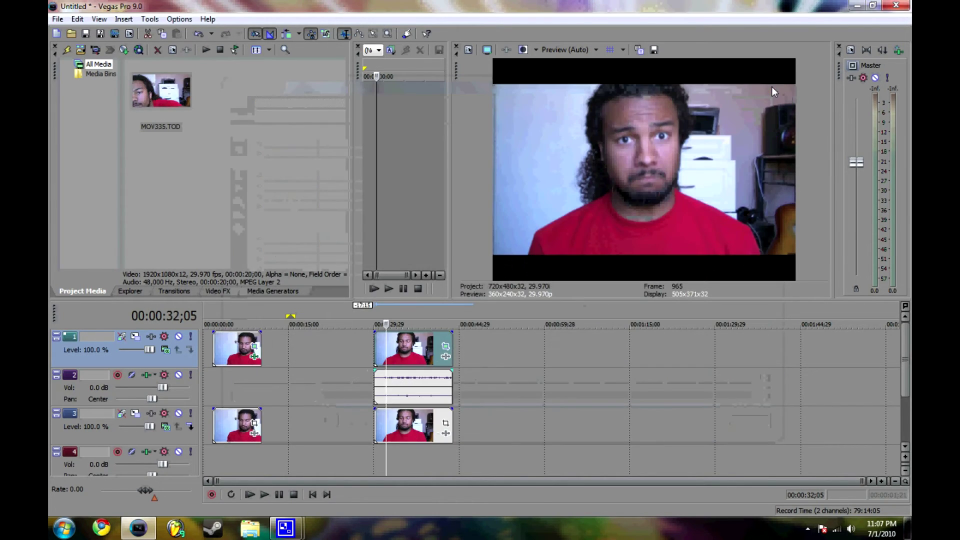
left_click(445, 358)
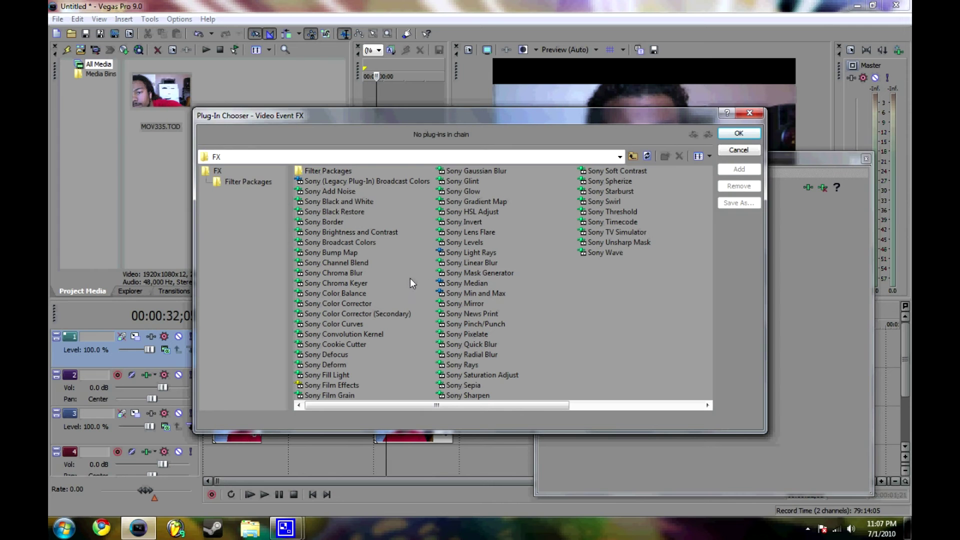
Step: Add Sony Color Balance to the clip's effect chain
mouse_move(410, 116)
left_mouse_down()
mouse_move(473, 314)
mouse_move(458, 344)
mouse_move(406, 104)
left_mouse_up()
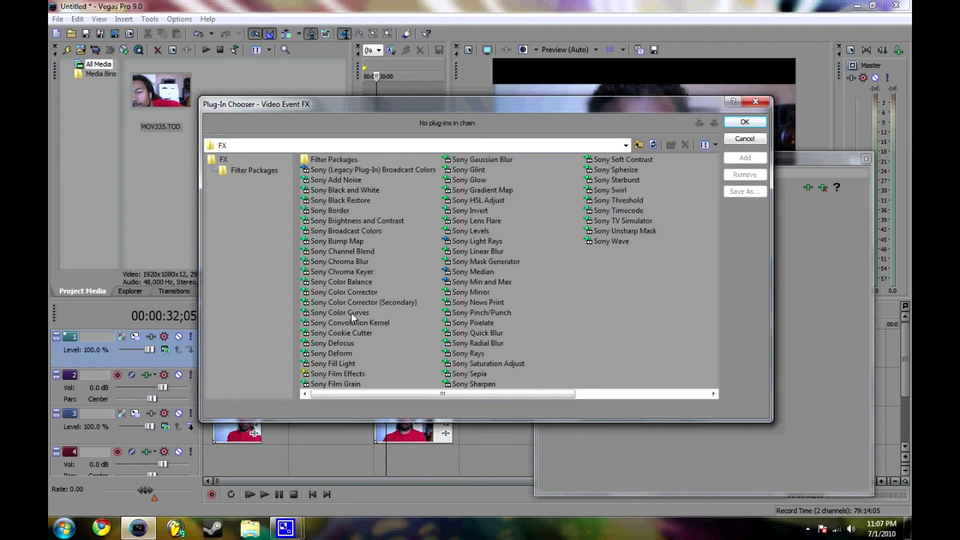
left_click(347, 282)
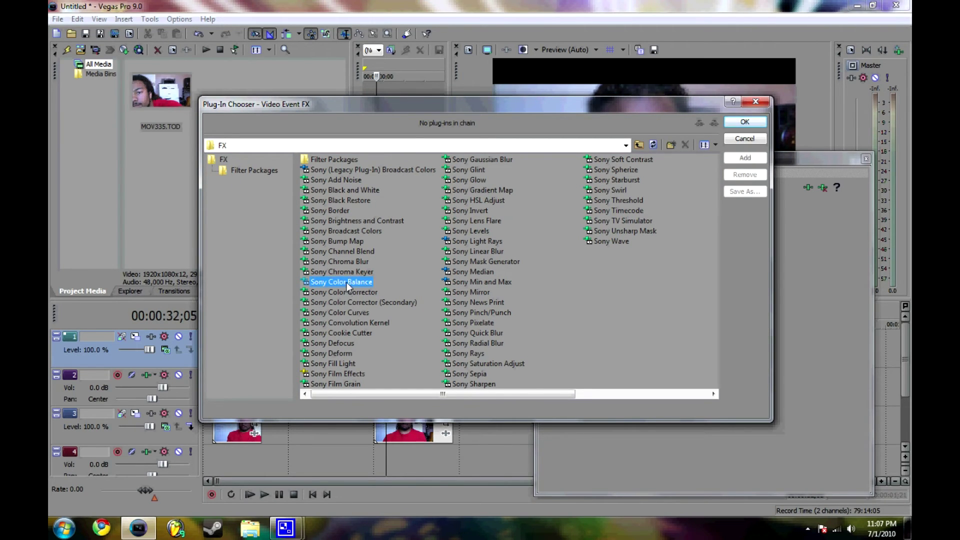
left_click(736, 159)
Step: Raise the Color Balance Green midtones to 0.2555 and scrub the playhead back to 29;23
left_click(736, 126)
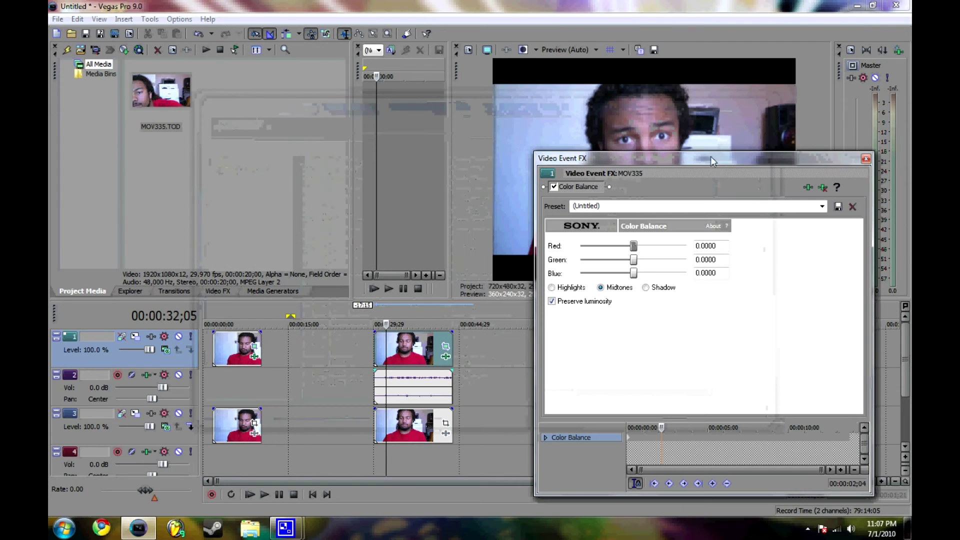
left_click_drag(633, 260, 657, 261)
left_click_drag(643, 166, 152, 121)
left_click_drag(169, 219, 179, 221)
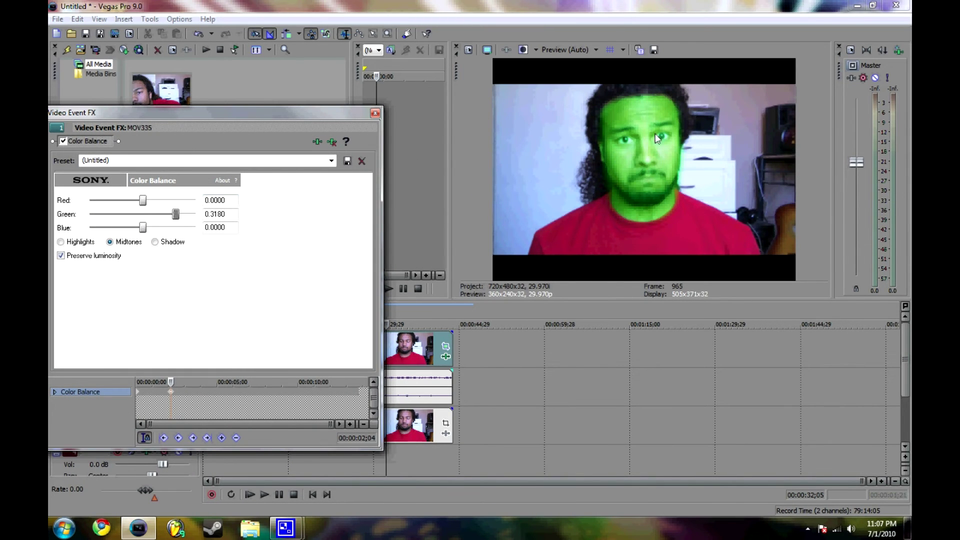
left_click_drag(175, 214, 170, 218)
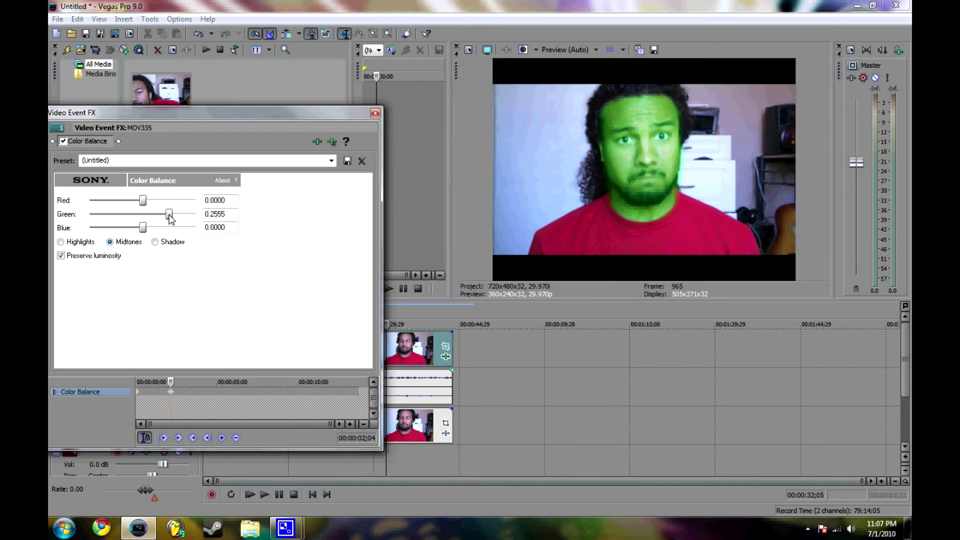
left_click_drag(173, 115, 668, 290)
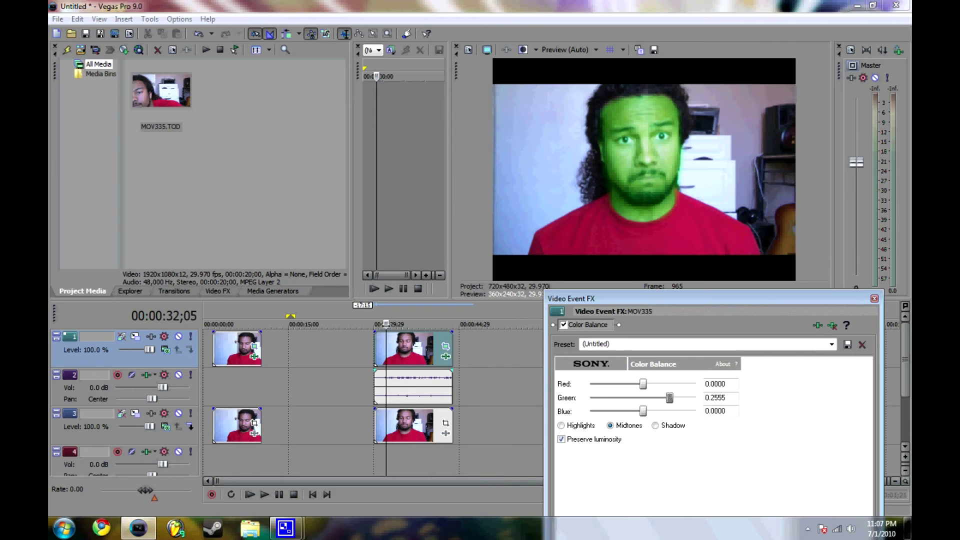
left_click_drag(385, 323, 372, 322)
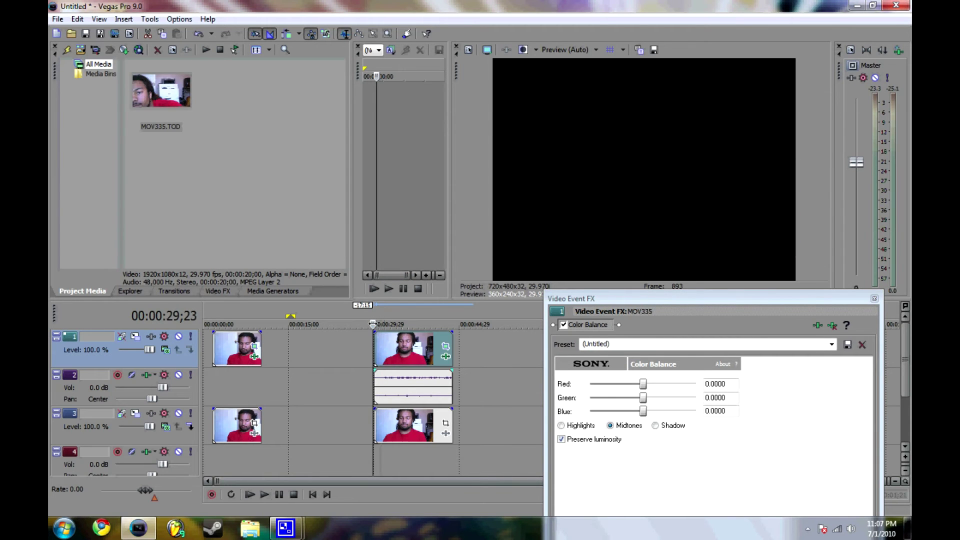
Step: Preview the green face, then lower Green to 0.1930 at 01;22, before the 02;04 keyframe
key("space")
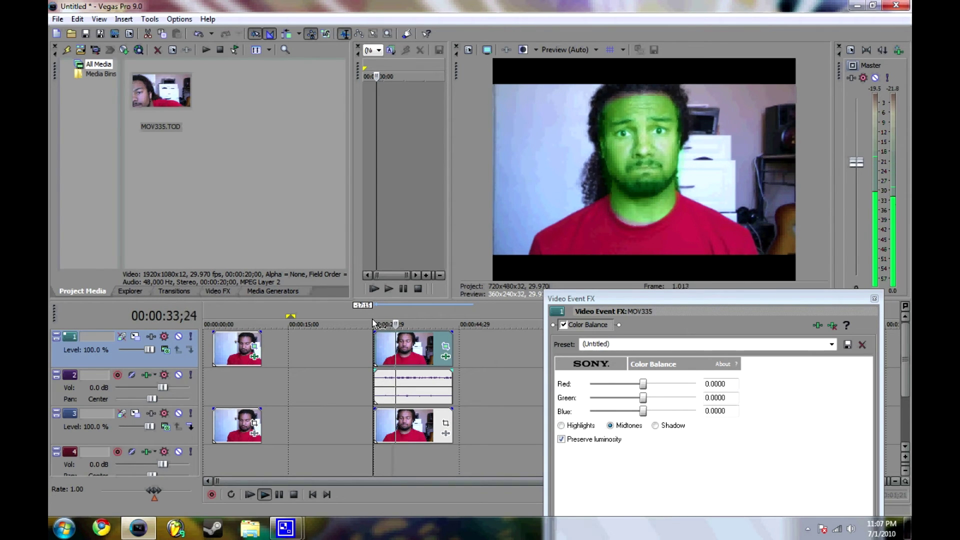
key("space")
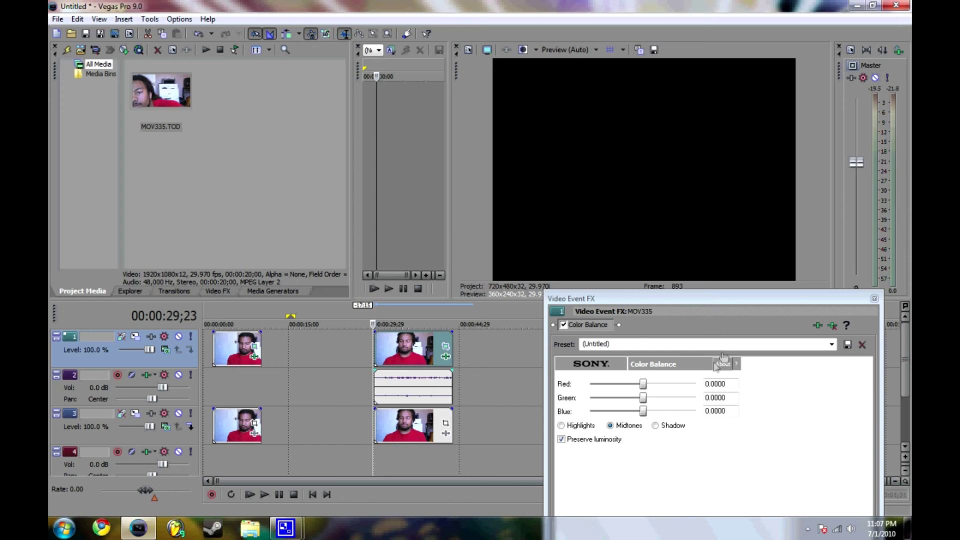
left_click_drag(668, 302, 662, 138)
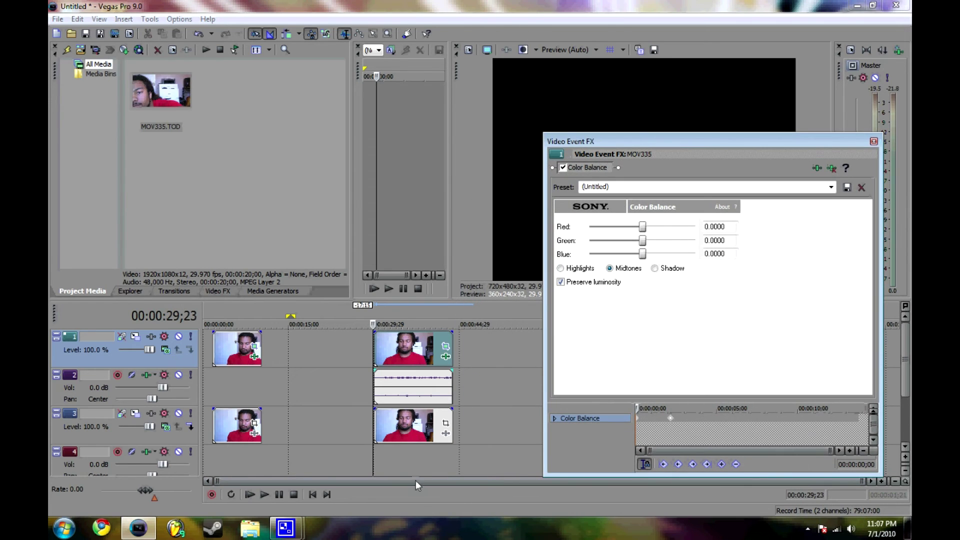
left_click(406, 455)
left_click(671, 421)
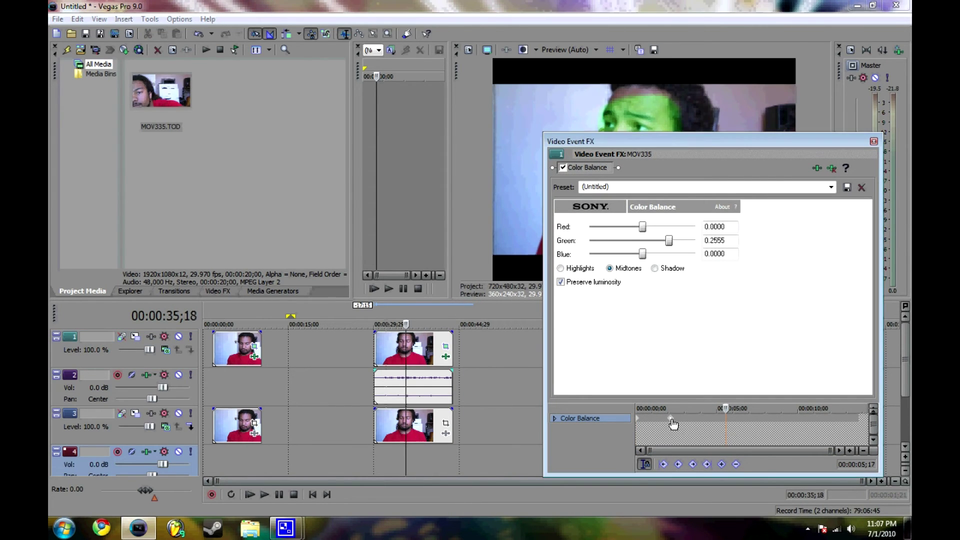
left_click(673, 422)
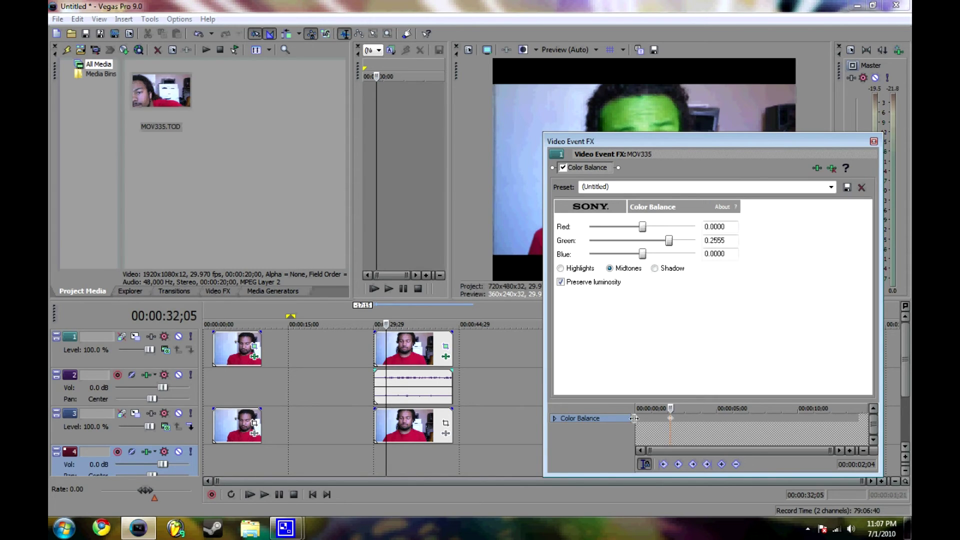
left_click(664, 423)
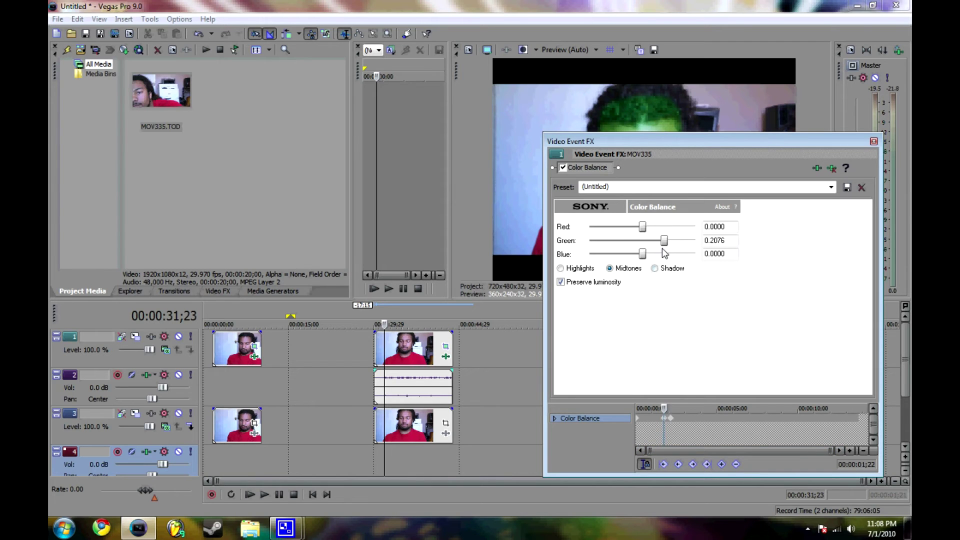
left_click_drag(662, 240, 642, 241)
left_click(381, 324)
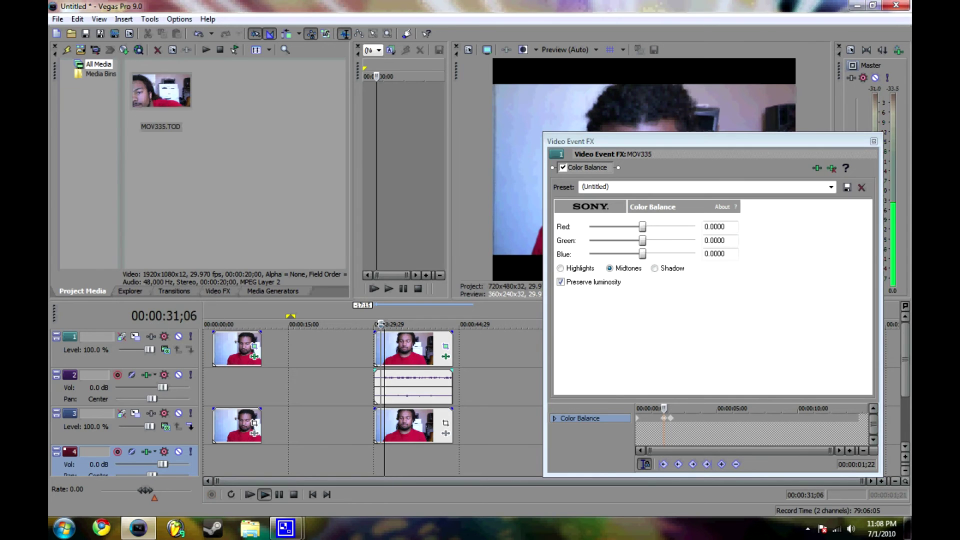
key("space")
left_click_drag(682, 141, 682, 338)
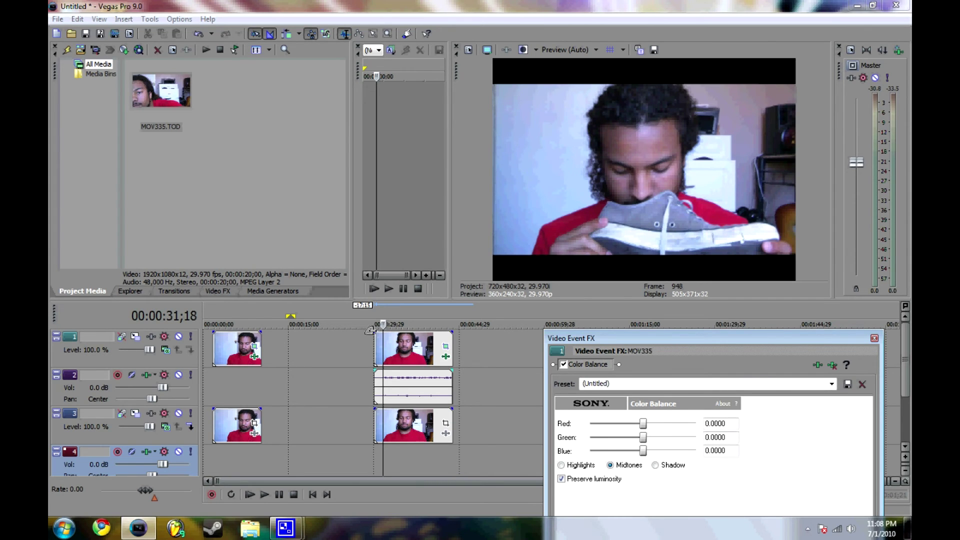
key("space")
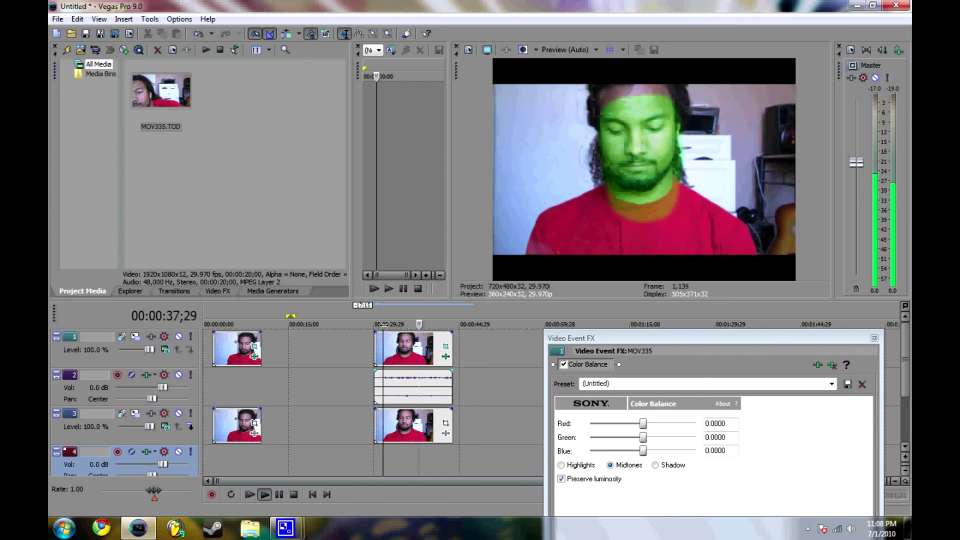
key("space")
left_click_drag(712, 338, 667, 211)
Step: Add a Color Balance keyframe at 03;01 with Green at 0.0055, then play back to check the fade
left_click(641, 488)
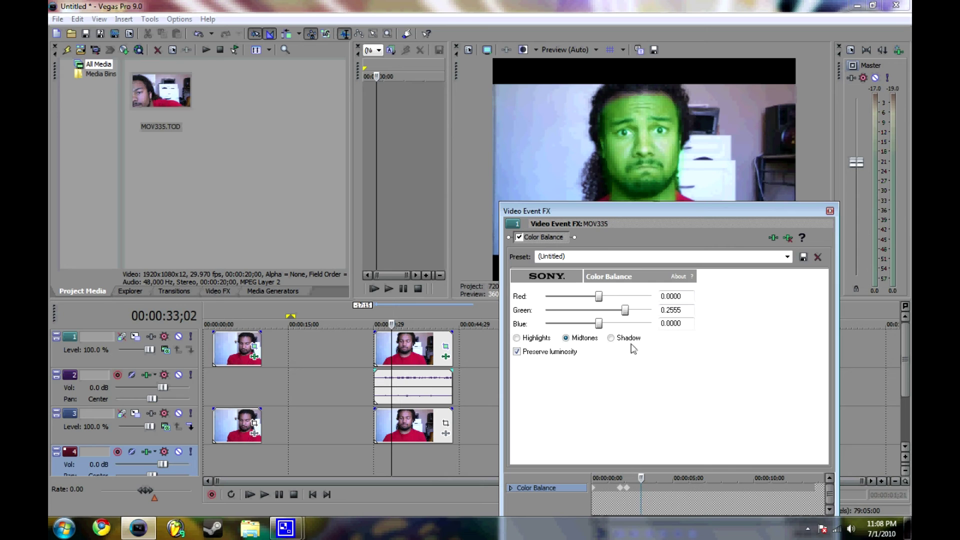
left_click_drag(659, 204, 671, 141)
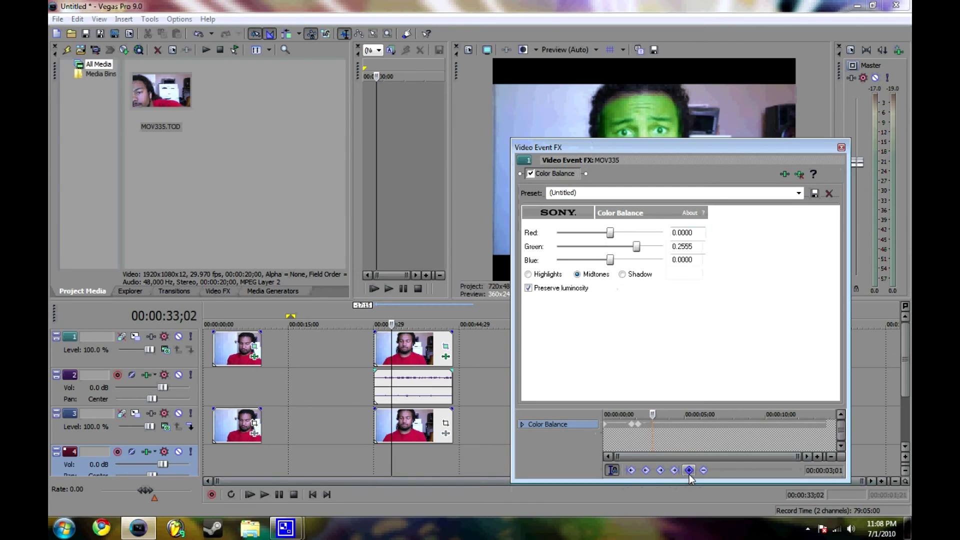
left_click(689, 470)
left_click_drag(636, 247, 610, 247)
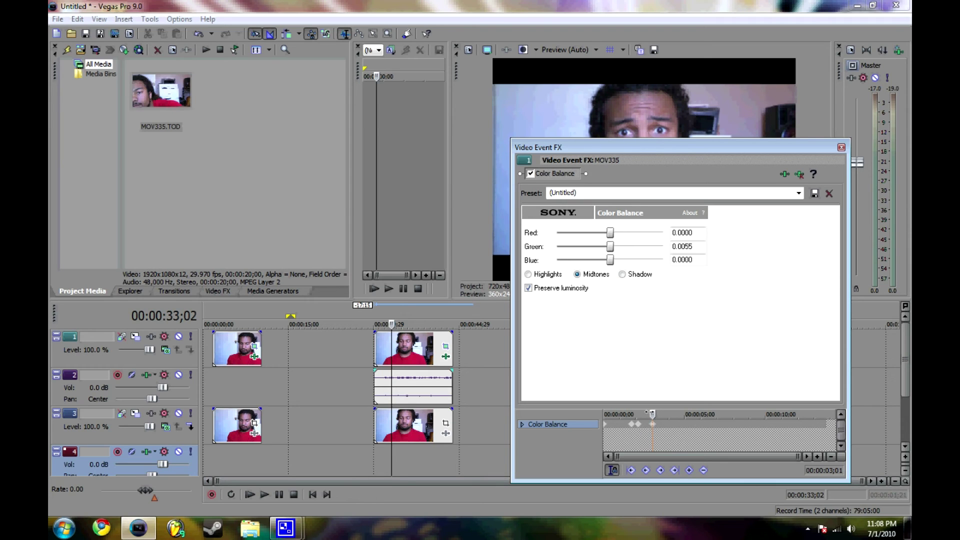
mouse_move(652, 414)
left_mouse_down()
mouse_move(623, 414)
mouse_move(679, 414)
mouse_move(646, 426)
left_mouse_up()
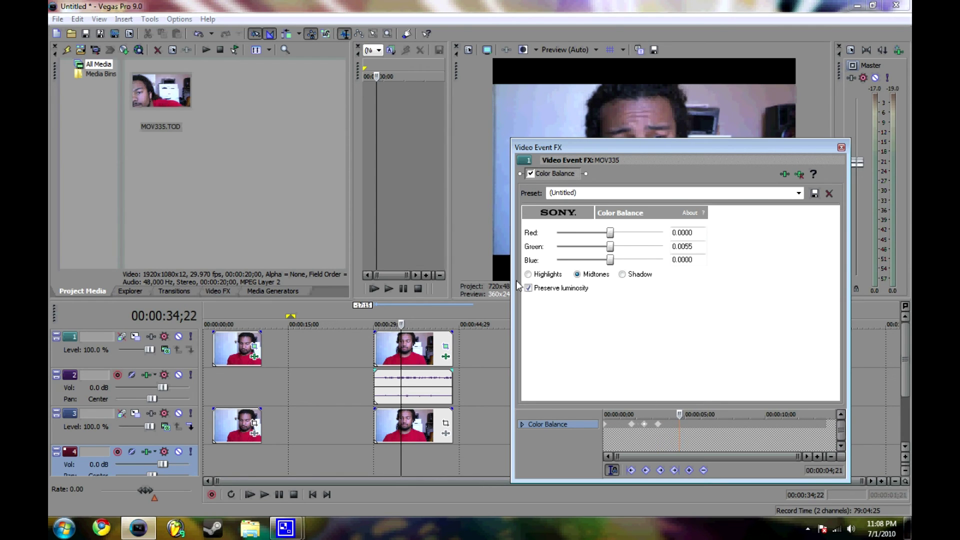
left_click_drag(647, 144, 654, 244)
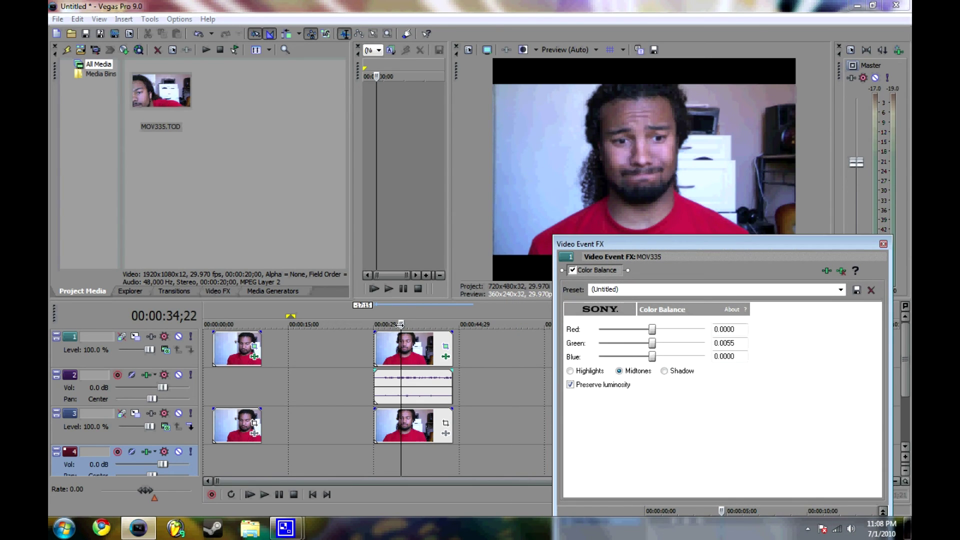
key("space")
mouse_move(400, 324)
left_mouse_down()
mouse_move(409, 324)
mouse_move(389, 324)
left_mouse_up()
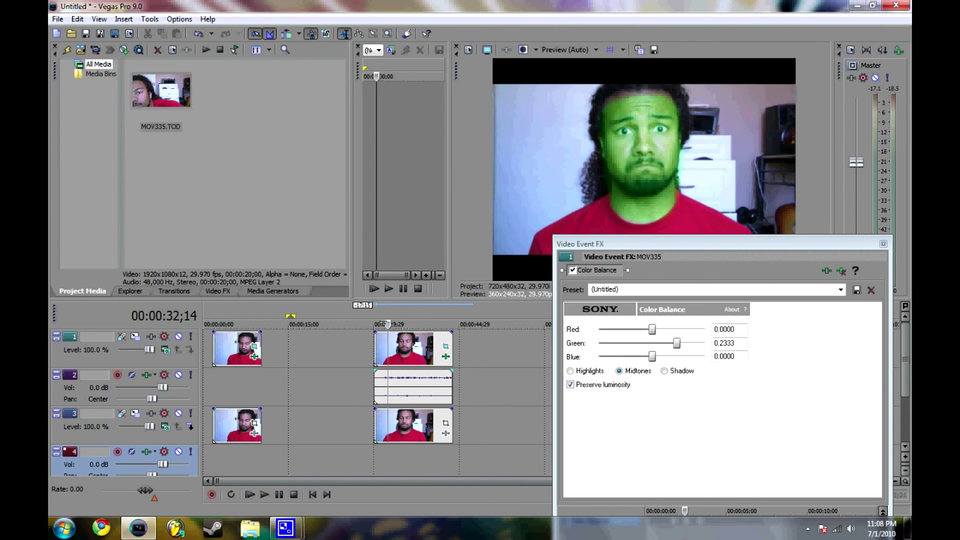
Step: Raise the face mask's feather to 4.0% in Event Pan/Crop
left_click(445, 347)
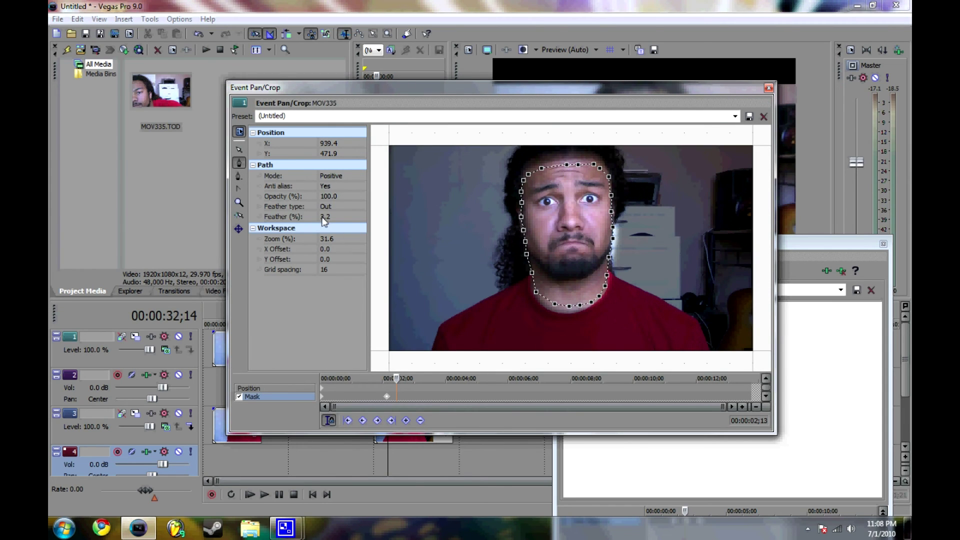
left_click(323, 218)
left_click(361, 217)
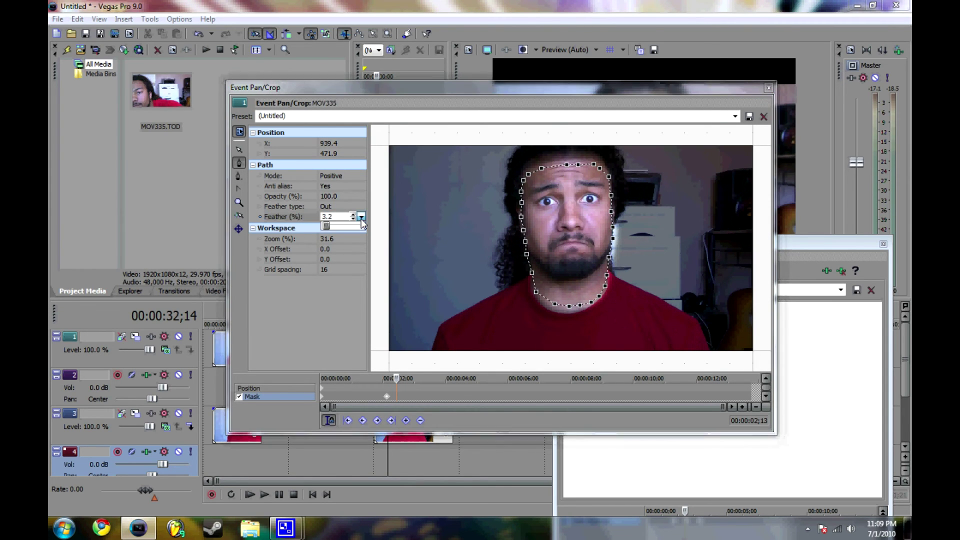
left_click_drag(328, 230, 328, 230)
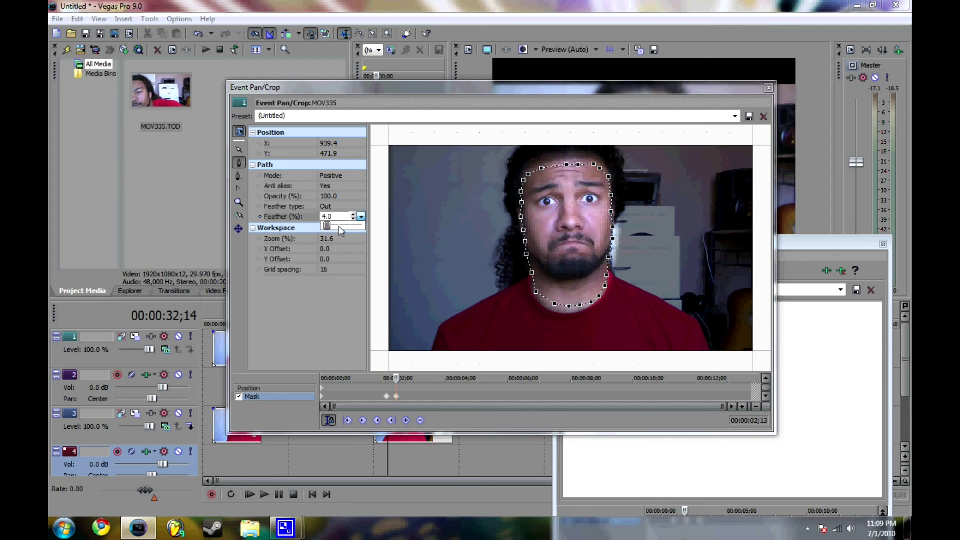
left_click(768, 89)
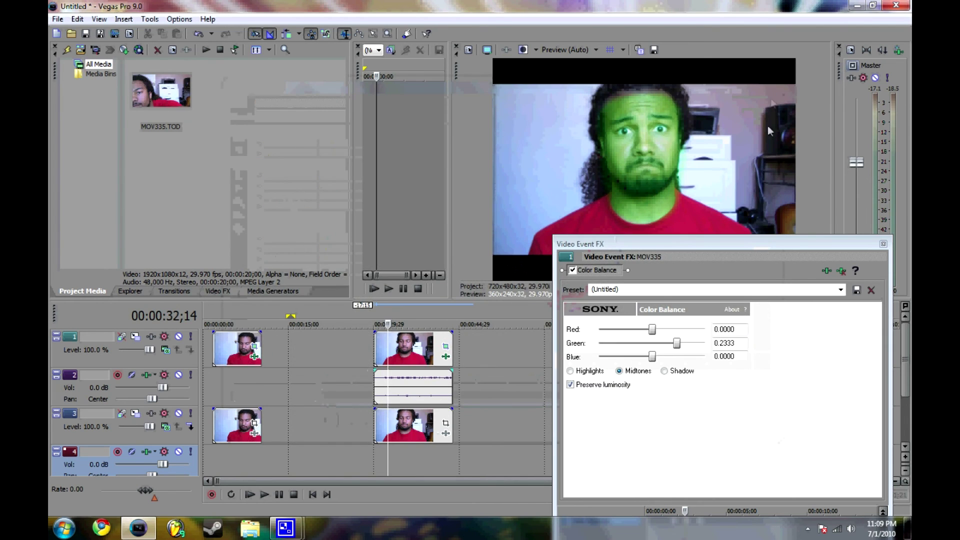
Step: Move the effect panel off the preview and play on from 36;01 past the green section
left_click_drag(689, 245, 723, 334)
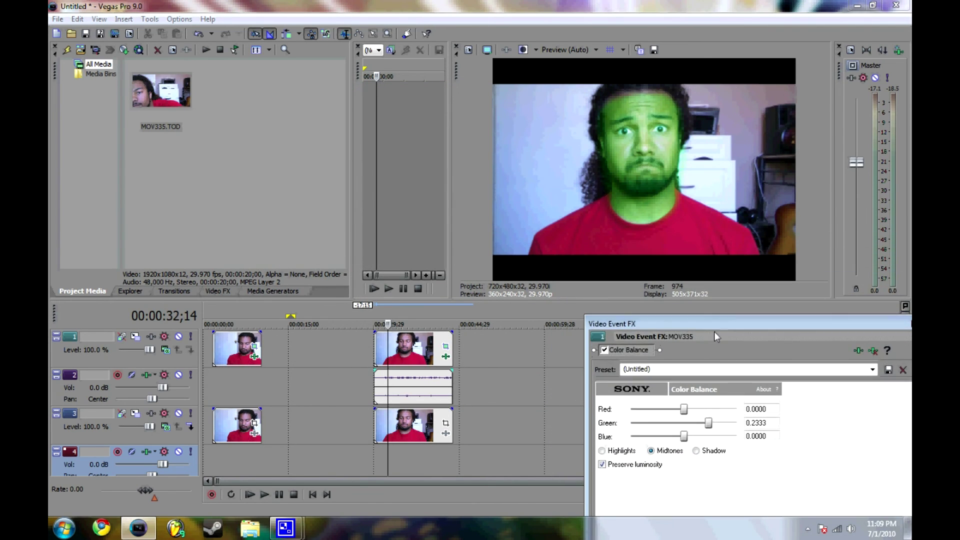
left_click(409, 456)
key("space")
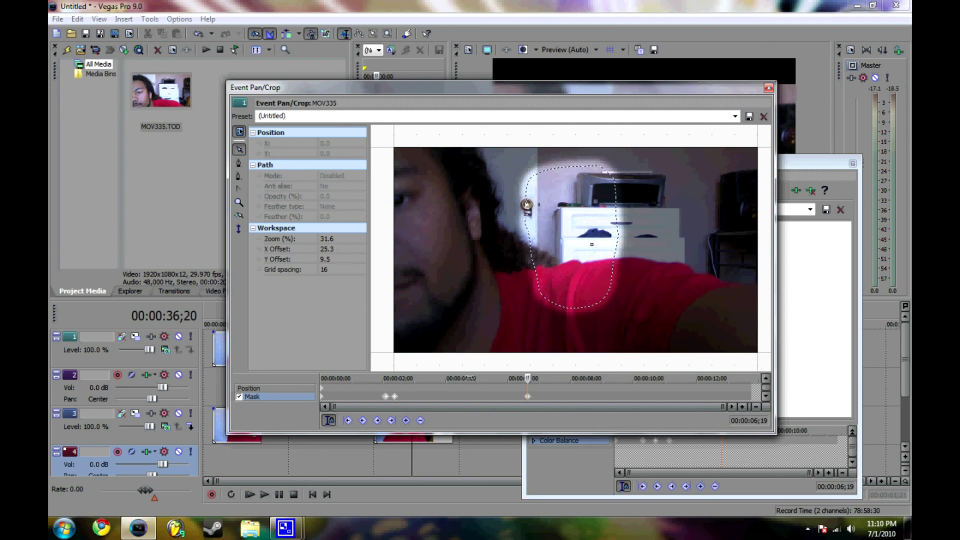
left_click(427, 378)
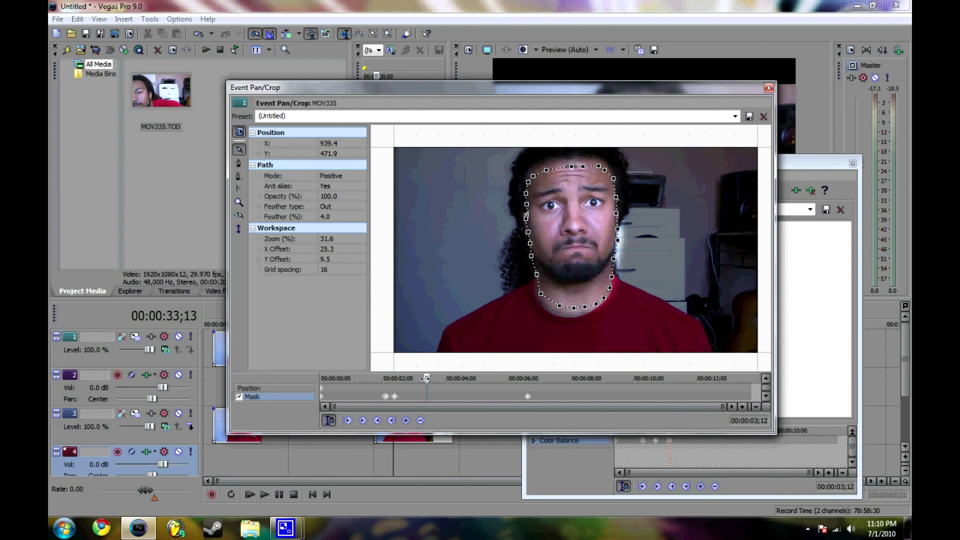
left_click(402, 378)
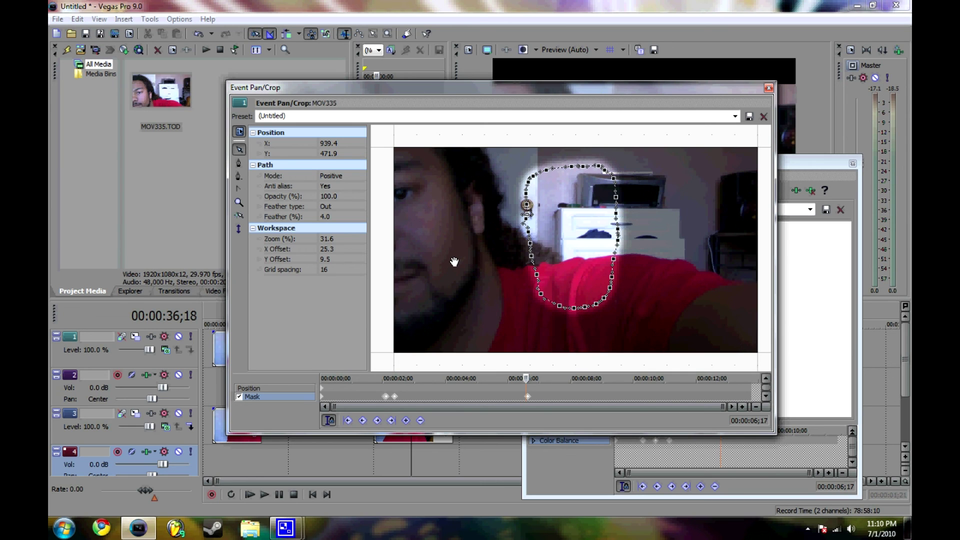
Step: Close Event Pan/Crop, move the FX panel aside, and play the second clip from 30;01
left_click(768, 88)
left_click_drag(745, 161, 753, 333)
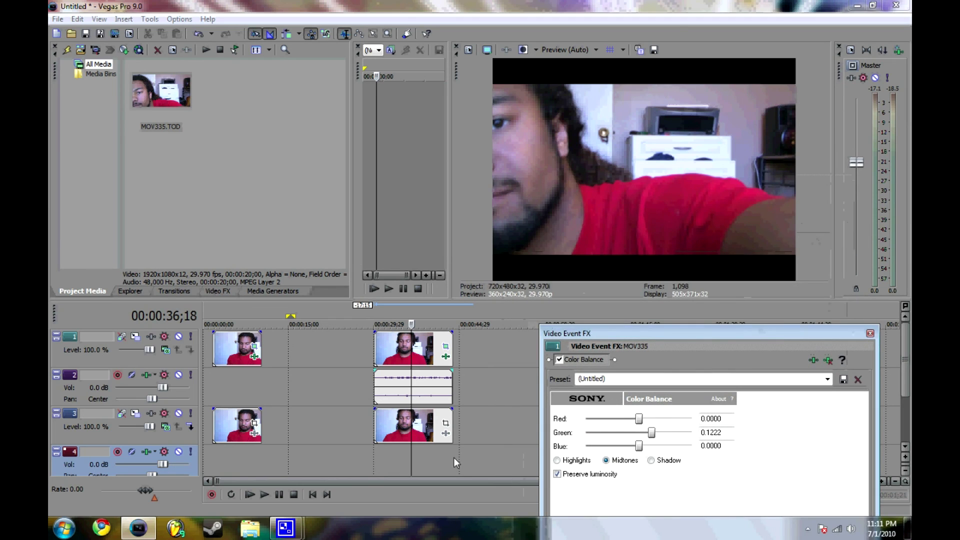
left_click(378, 463)
key("space")
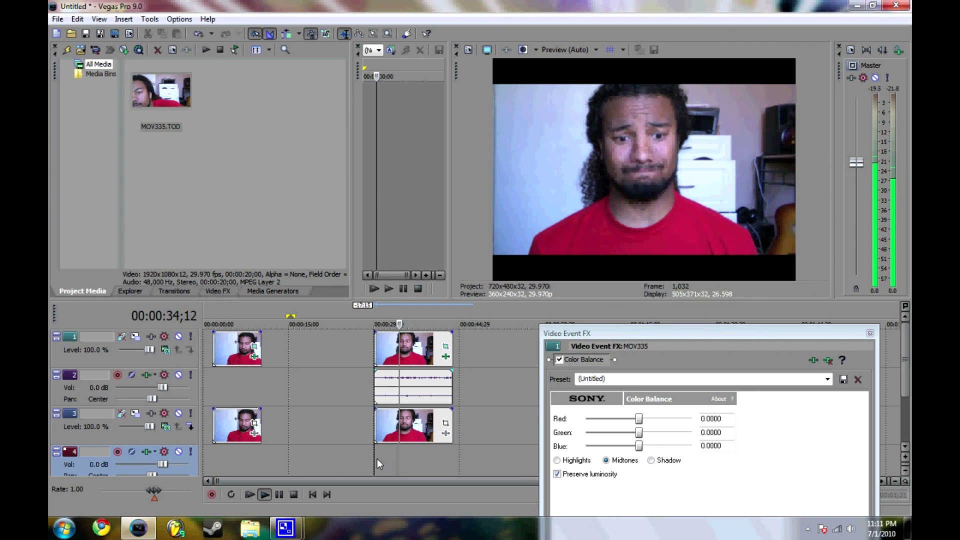
key("space")
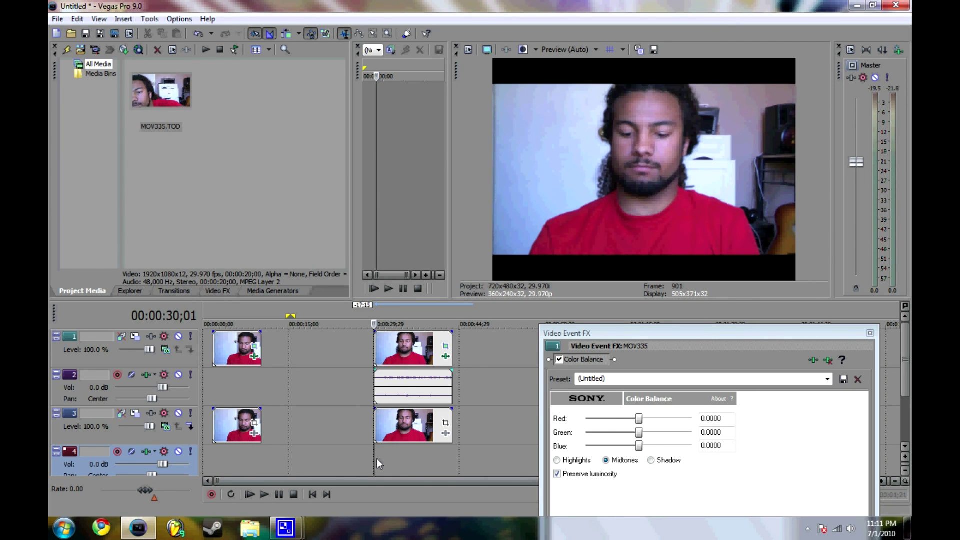